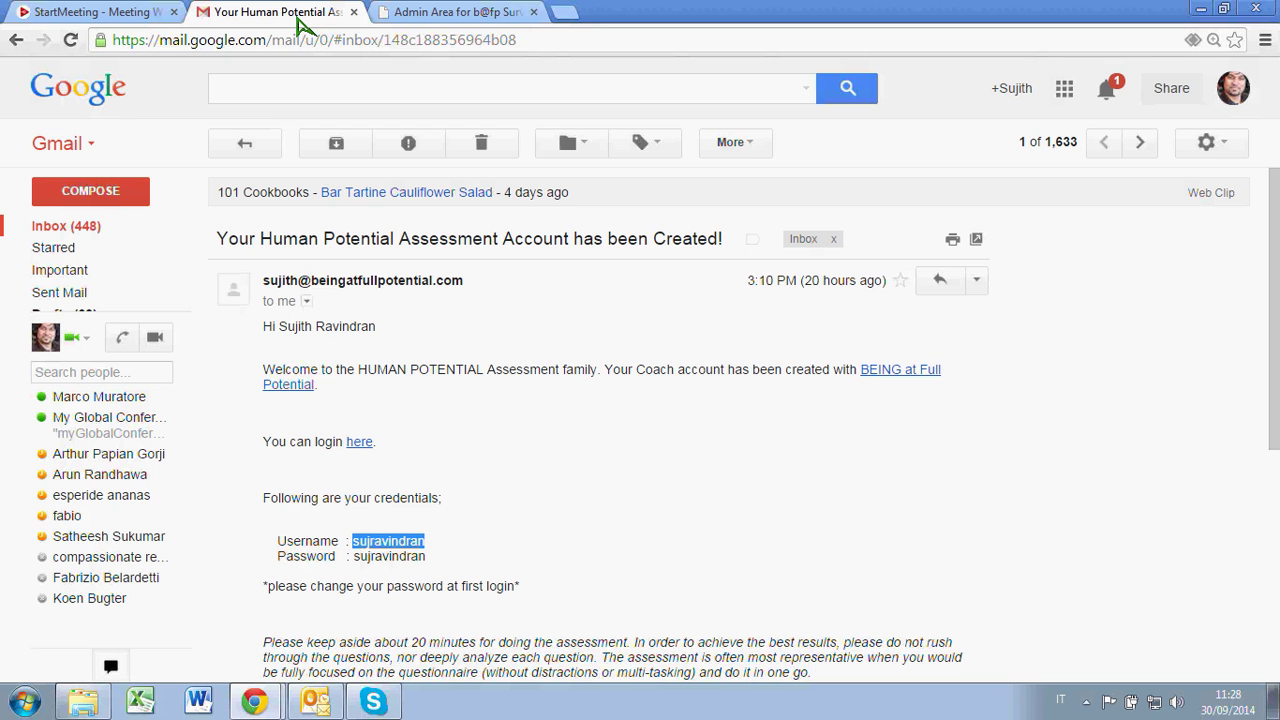
Step: Open the Human Potential Assessment account email from the inbox, follow its login link and highlight the coach login page's address
click(88, 228)
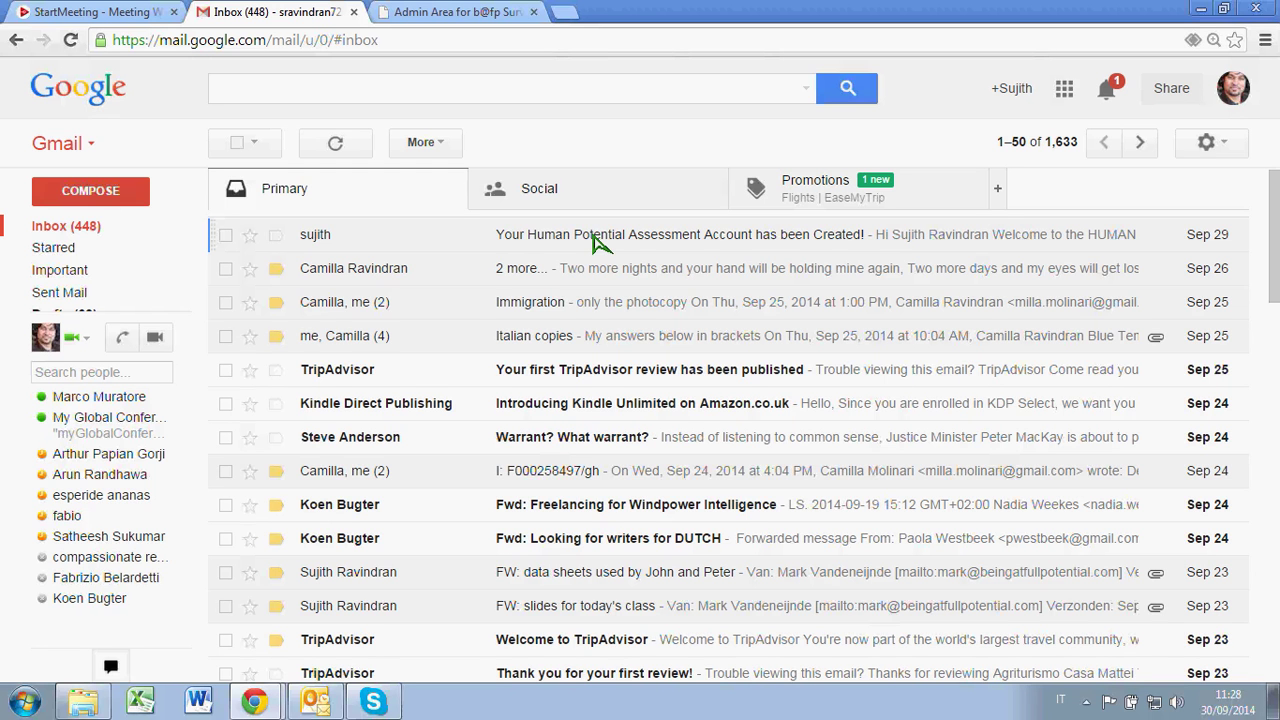
click(595, 243)
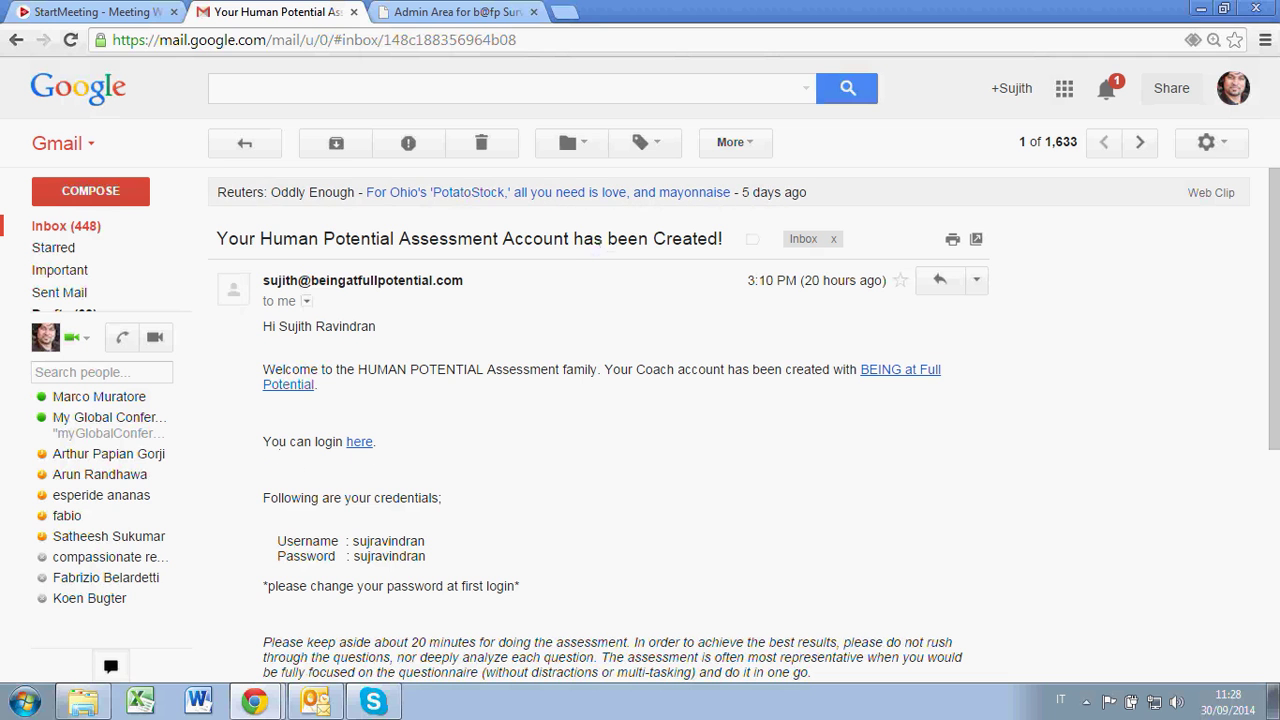
click(358, 443)
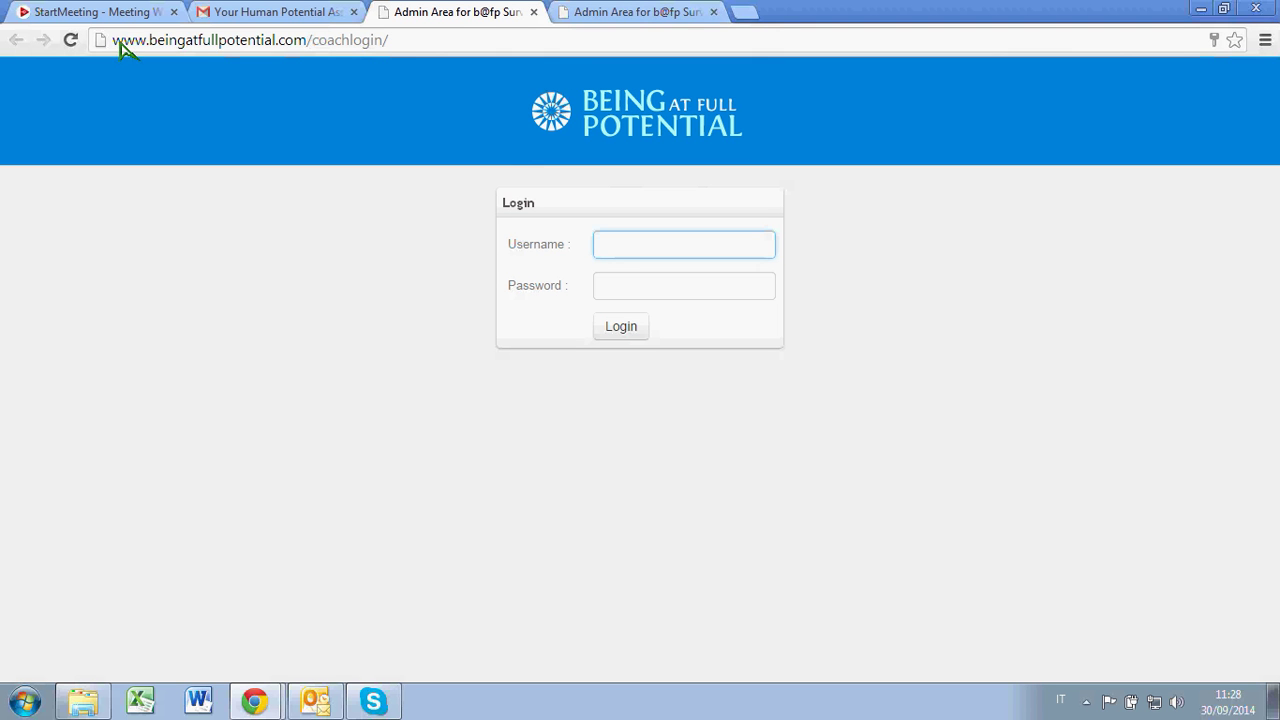
drag(120, 42, 410, 50)
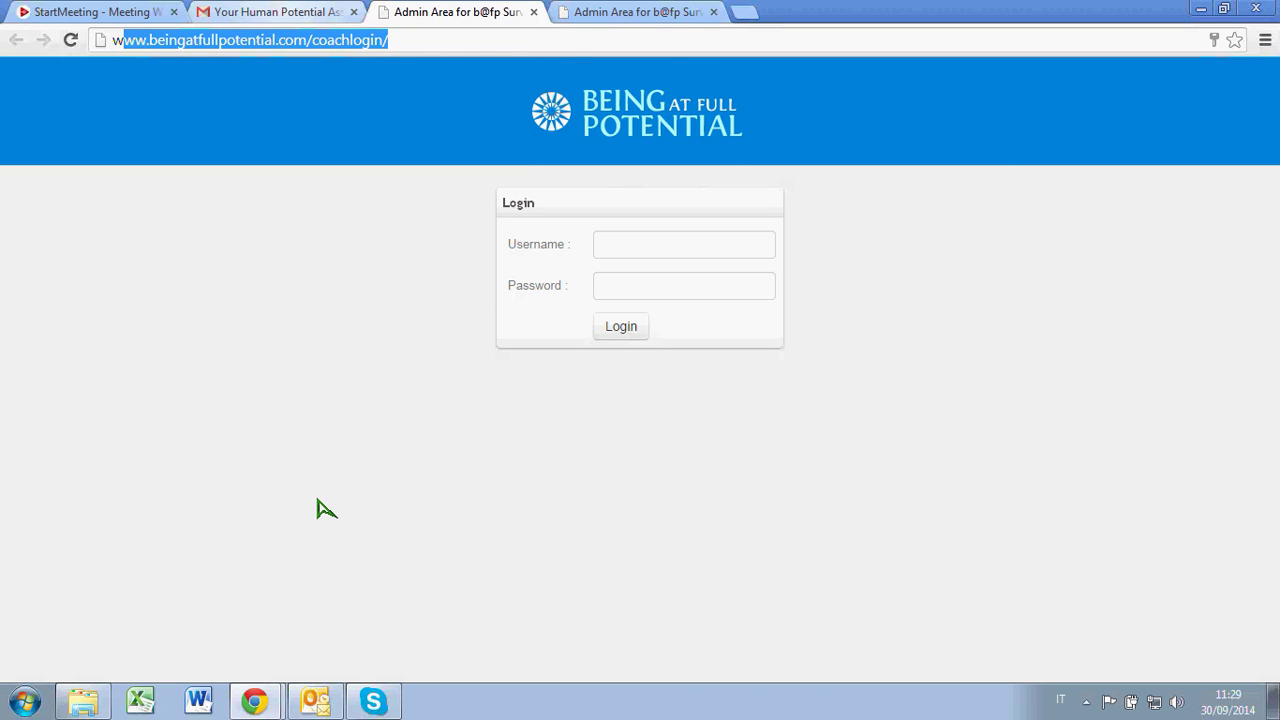
Step: Log in to the coach area with the username and password supplied in the account email
key(ctrl+shift+Tab)
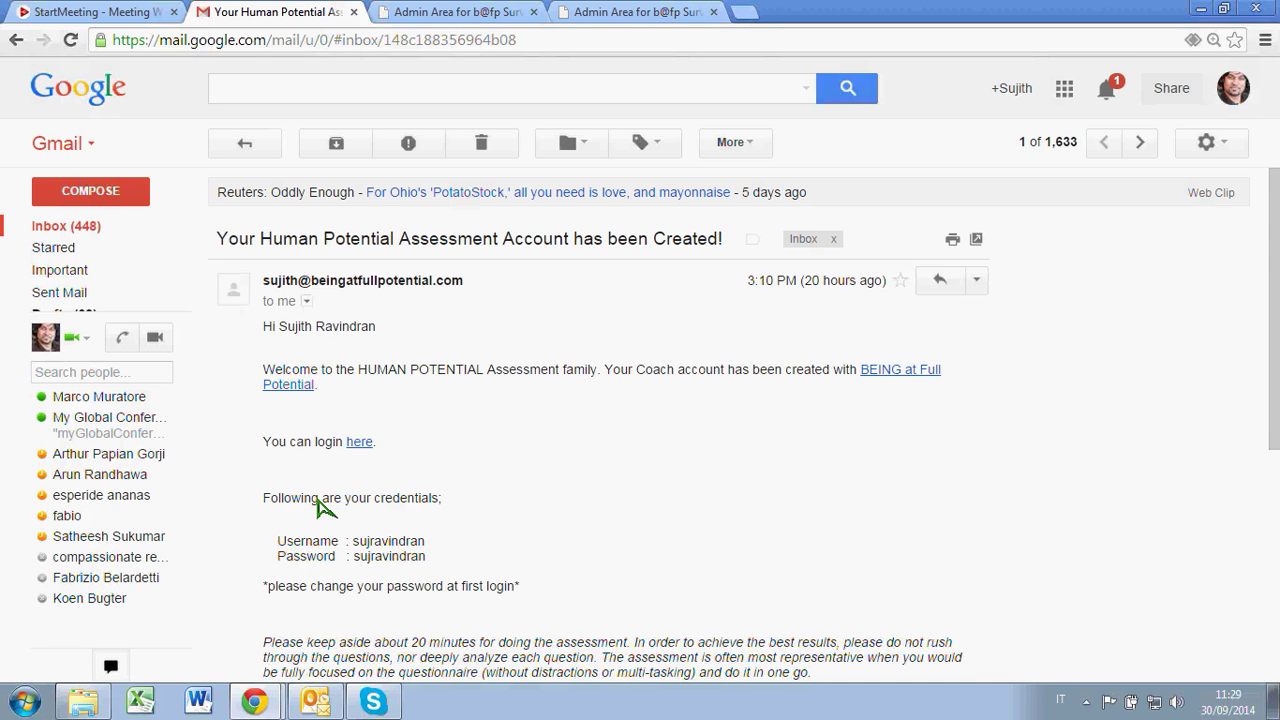
double_click(388, 541)
key(ctrl+c)
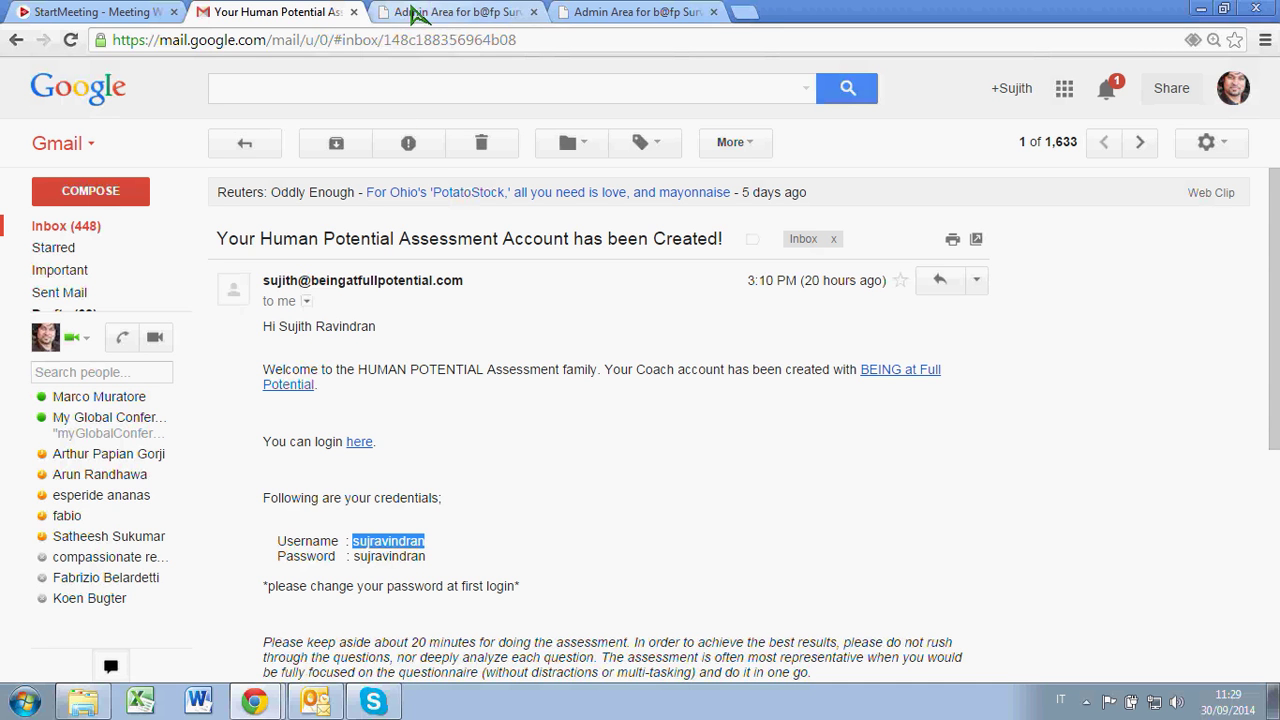
click(437, 14)
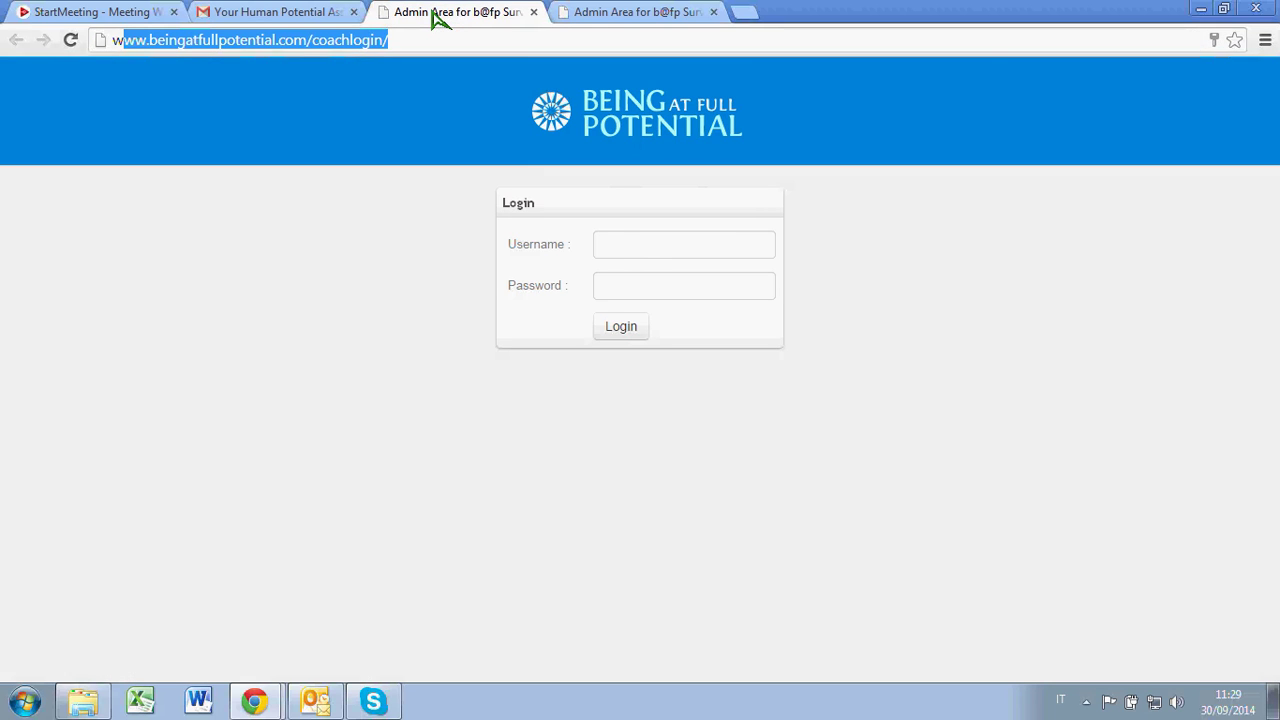
click(631, 246)
key(ctrl+v)
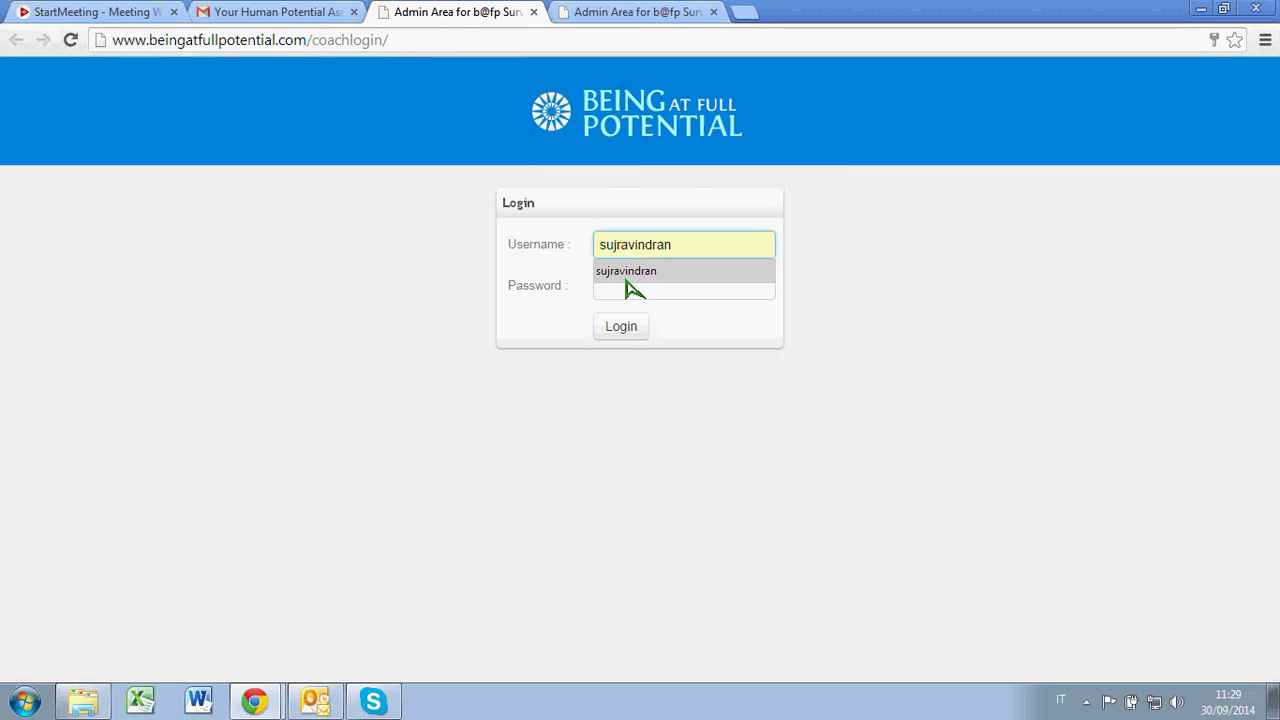
click(626, 277)
click(623, 292)
key(ctrl+v)
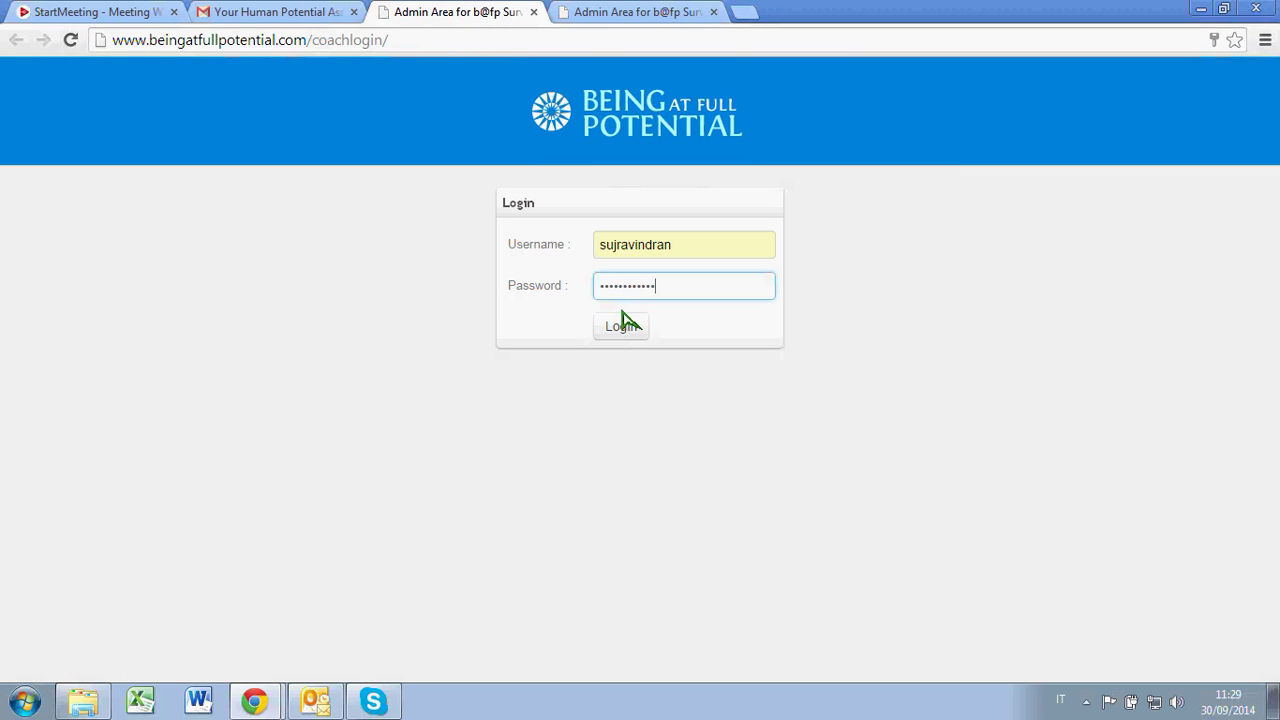
click(622, 322)
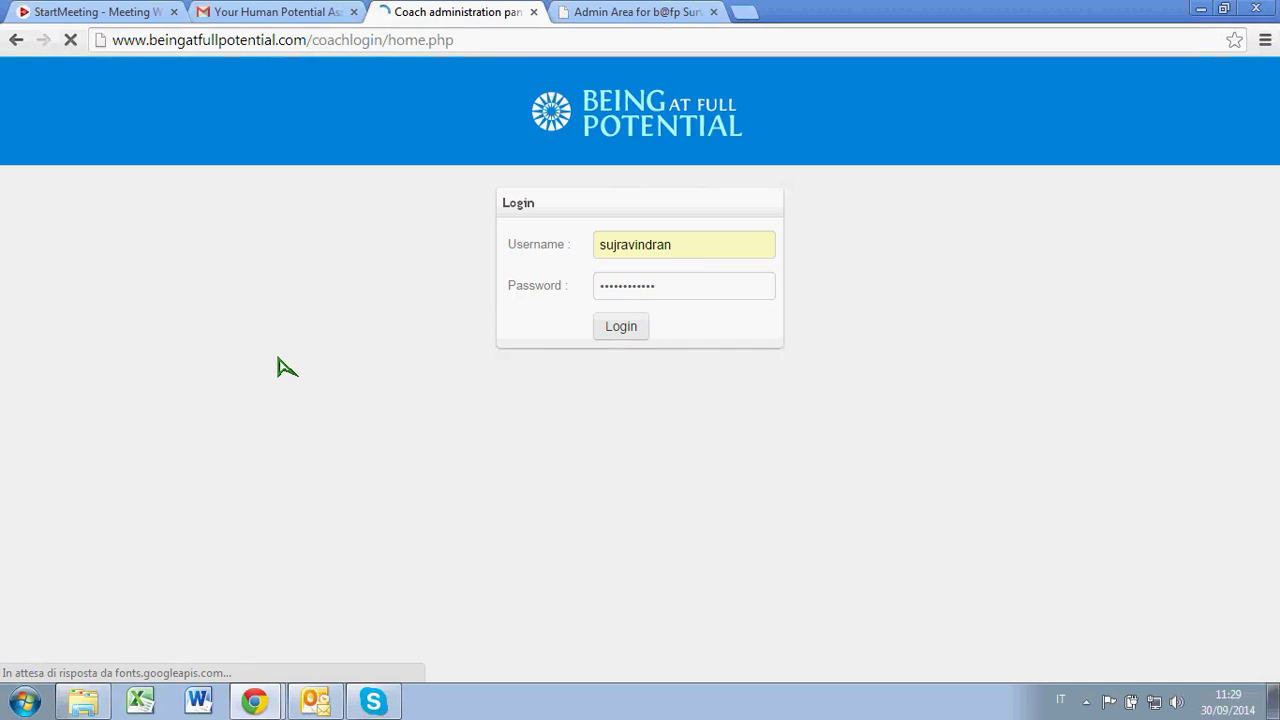
click(675, 116)
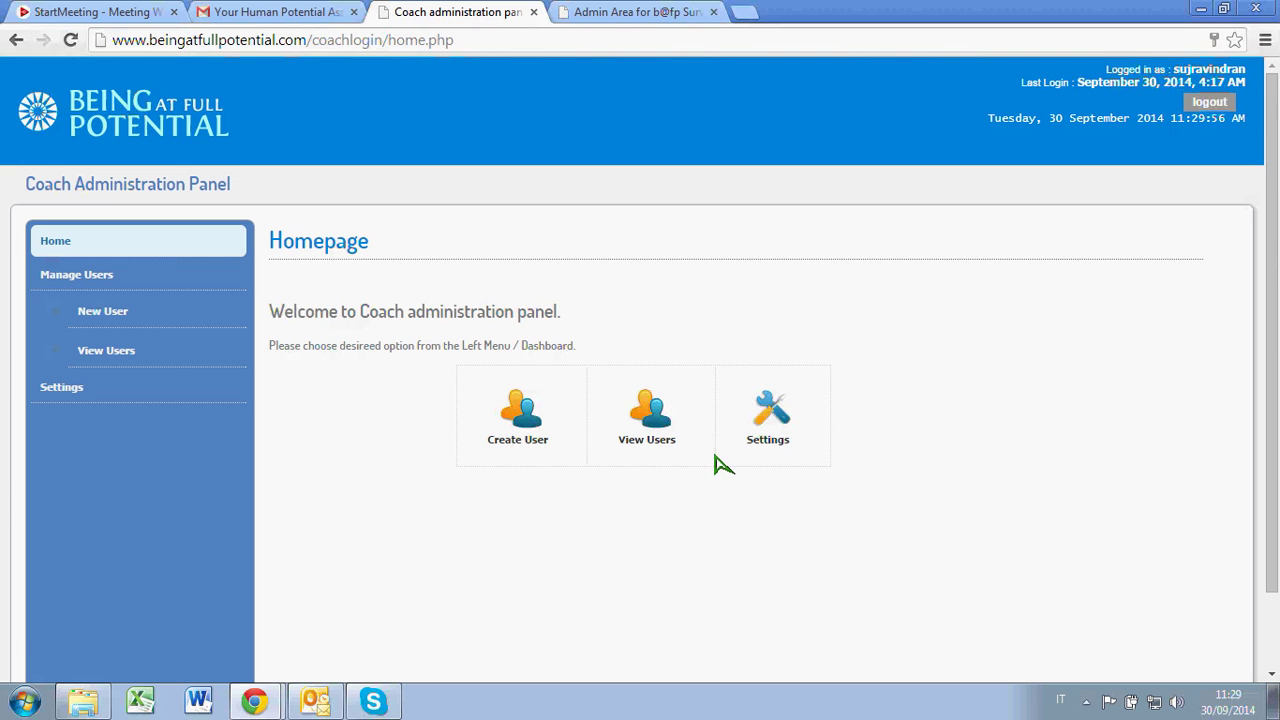
Step: In the coach account settings, dismiss the logo file chooser, enter a new account password and submit the form
click(778, 447)
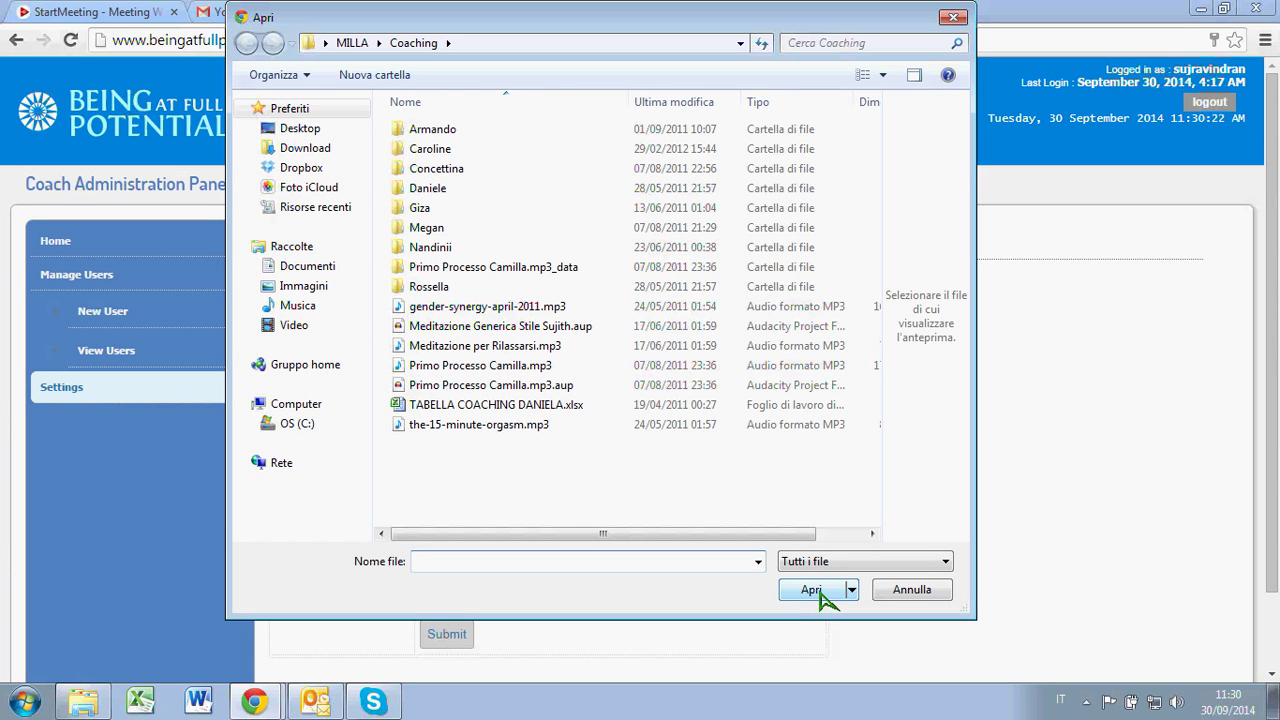
click(911, 590)
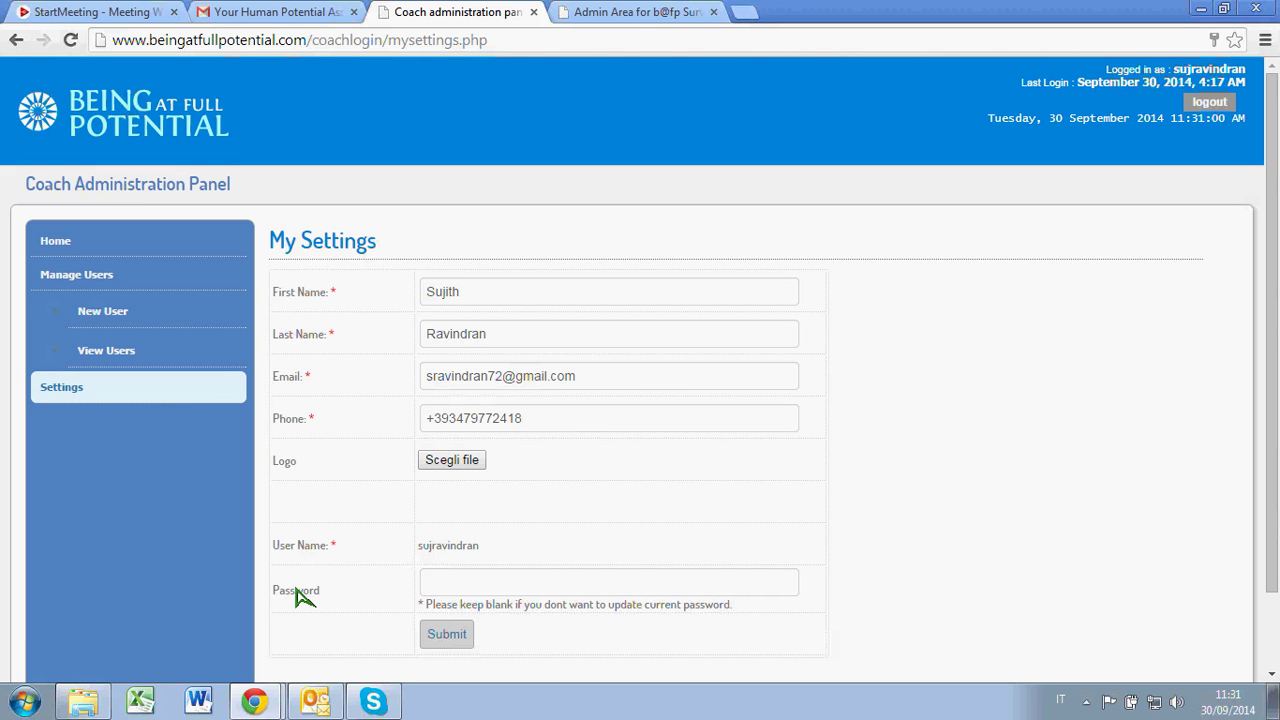
click(505, 590)
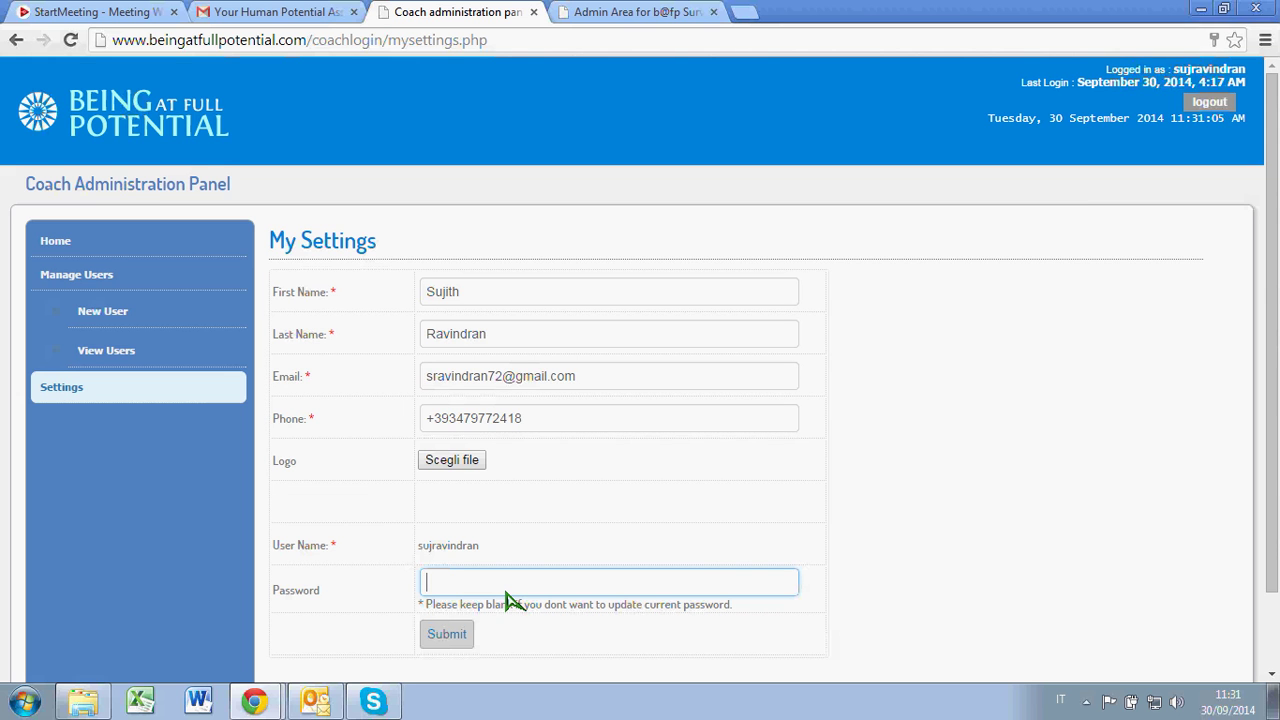
text(••)
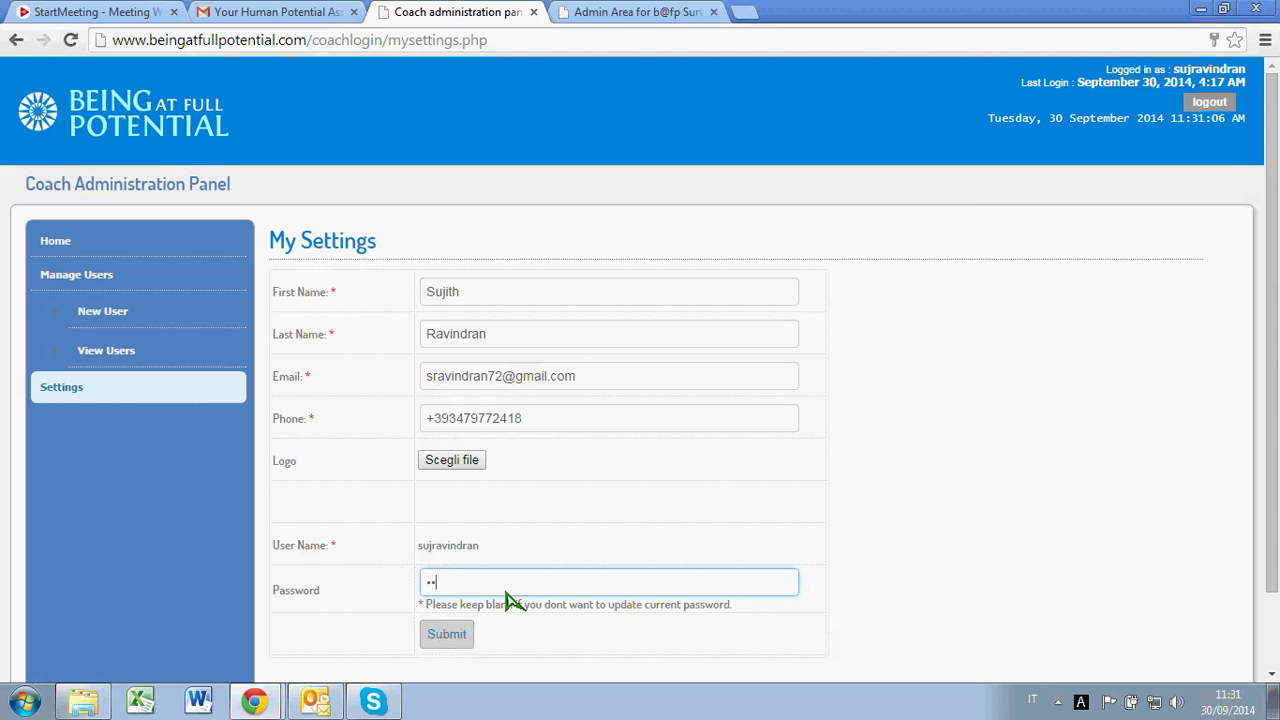
text(••)
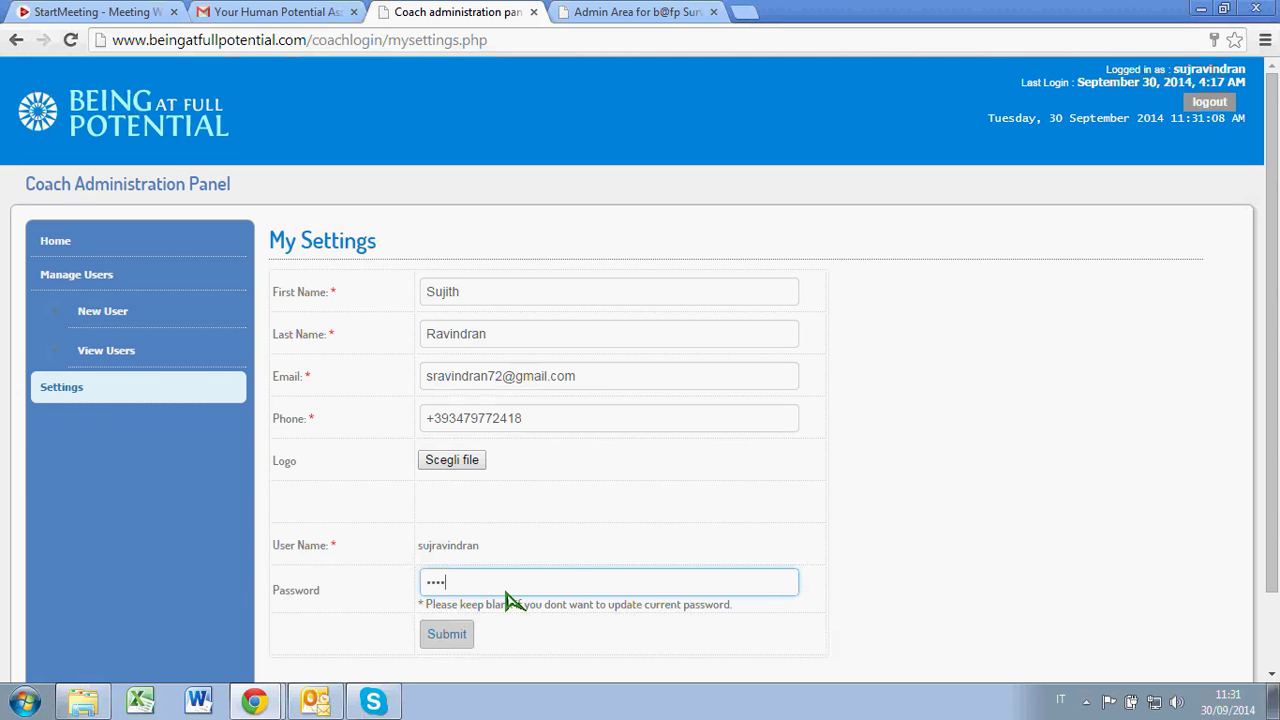
text(••)
click(441, 636)
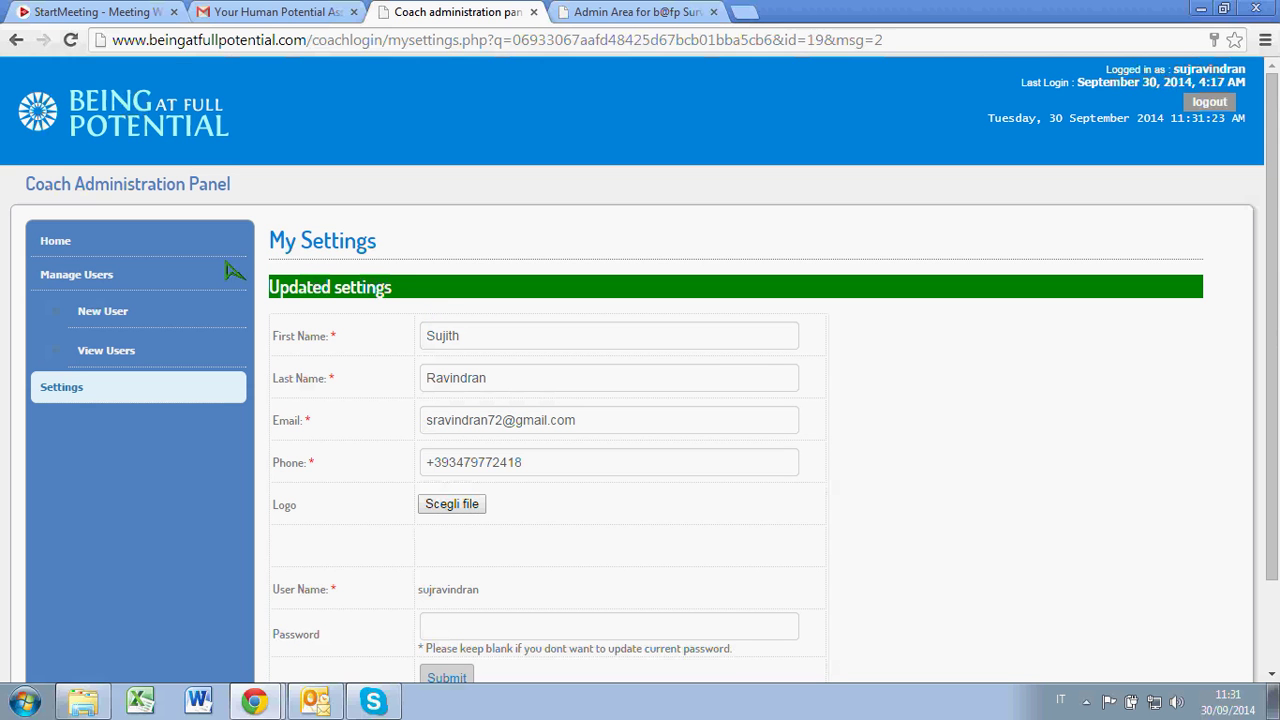
Step: From the homepage, open the form for creating a user and try Release result as No and back to Yes
click(66, 246)
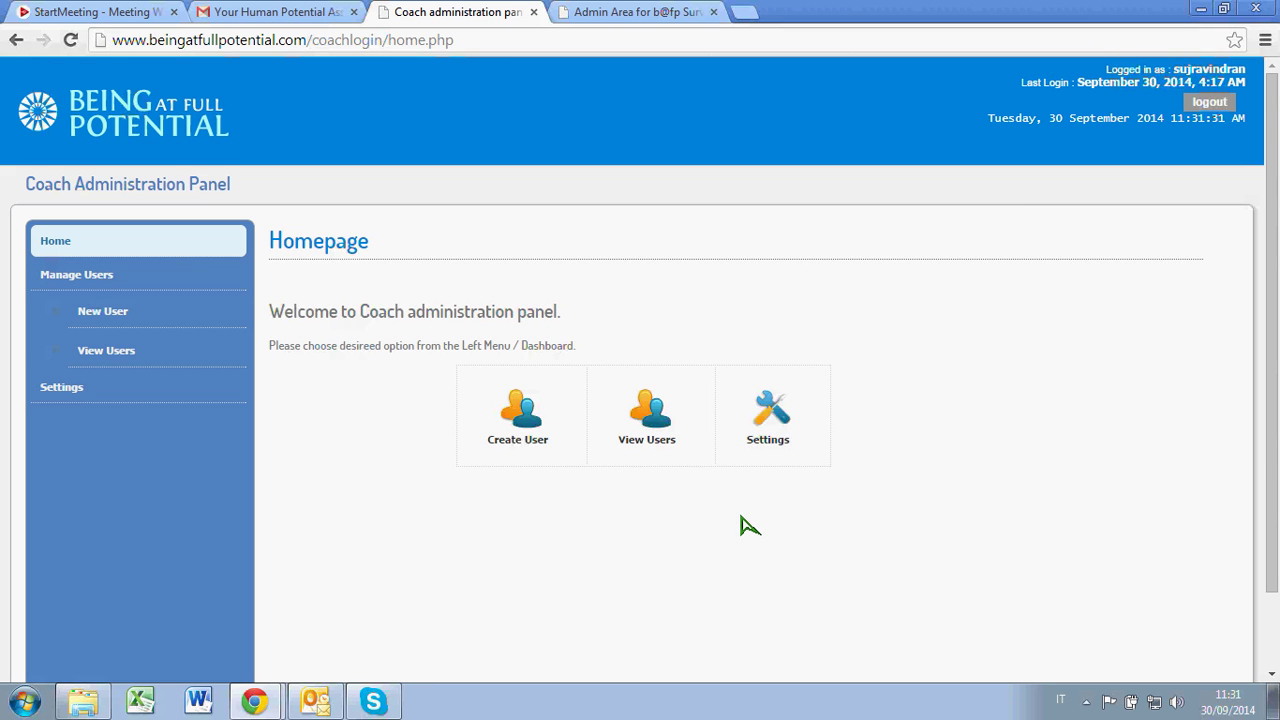
click(510, 451)
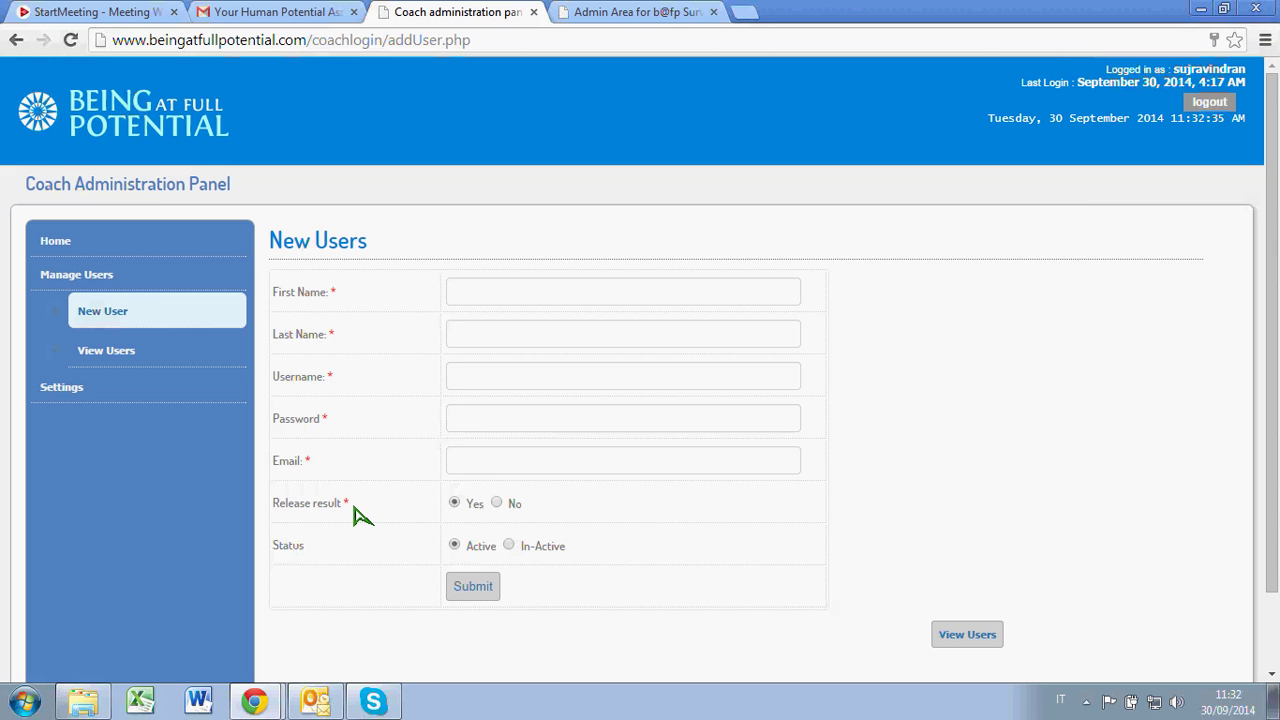
click(497, 503)
click(455, 503)
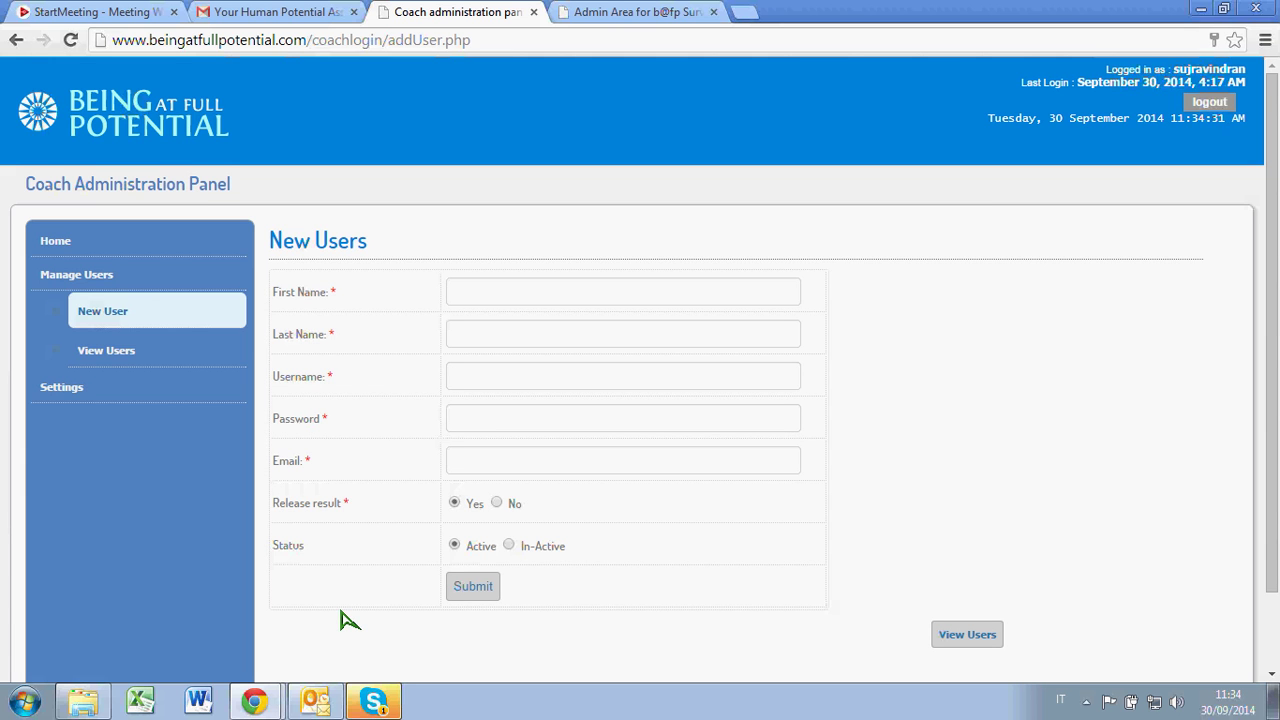
Step: Open the users list, try Release result as Yes in the listed user's edit form, and return to the list without submitting
click(108, 356)
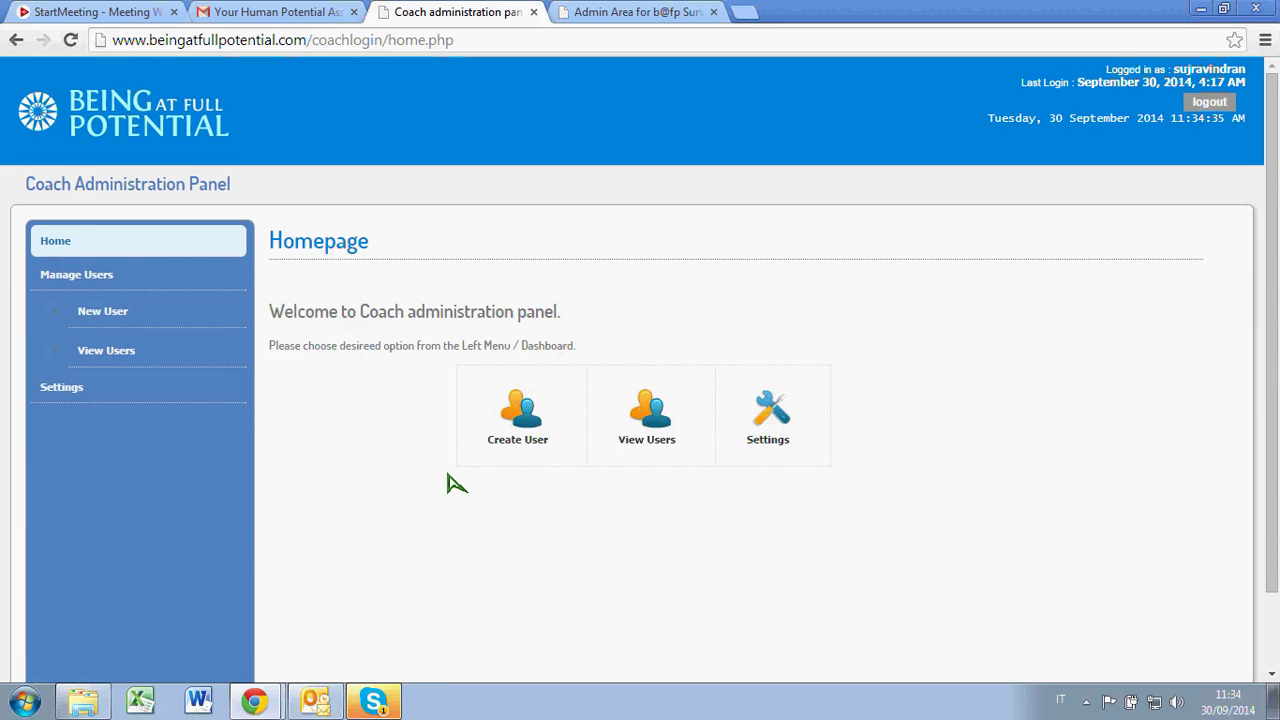
click(648, 441)
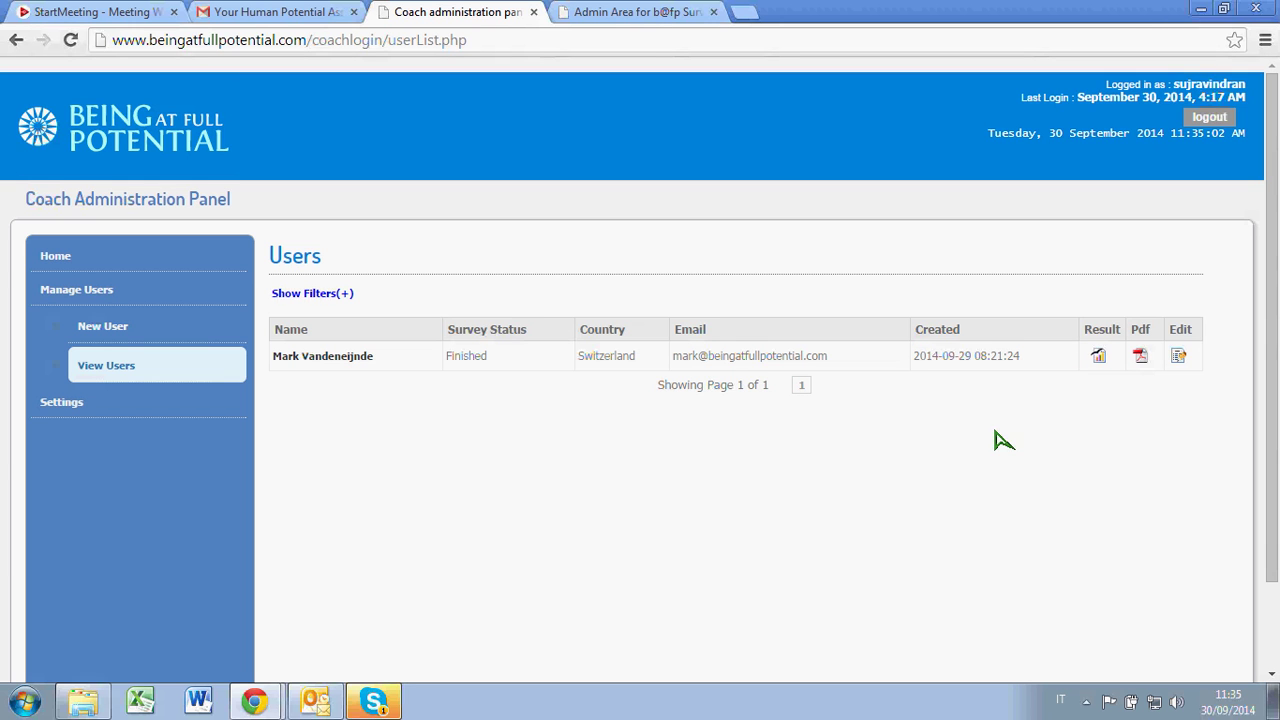
click(1178, 357)
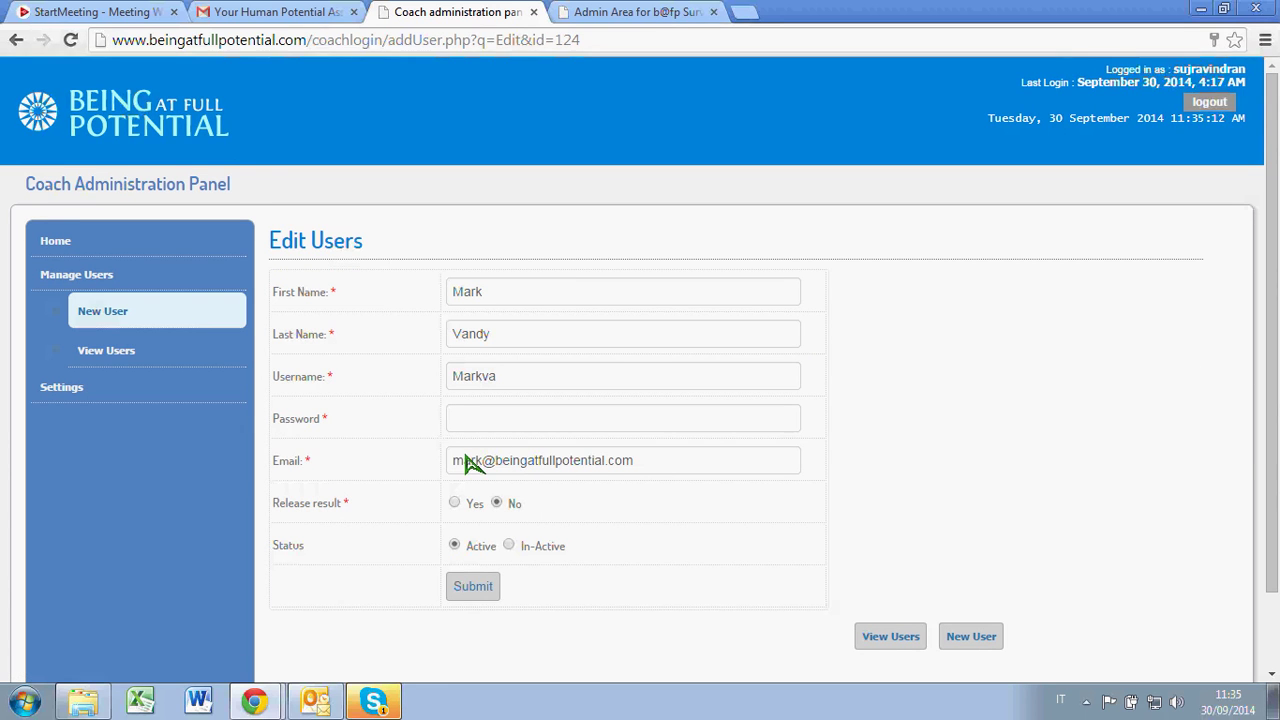
click(454, 503)
click(16, 42)
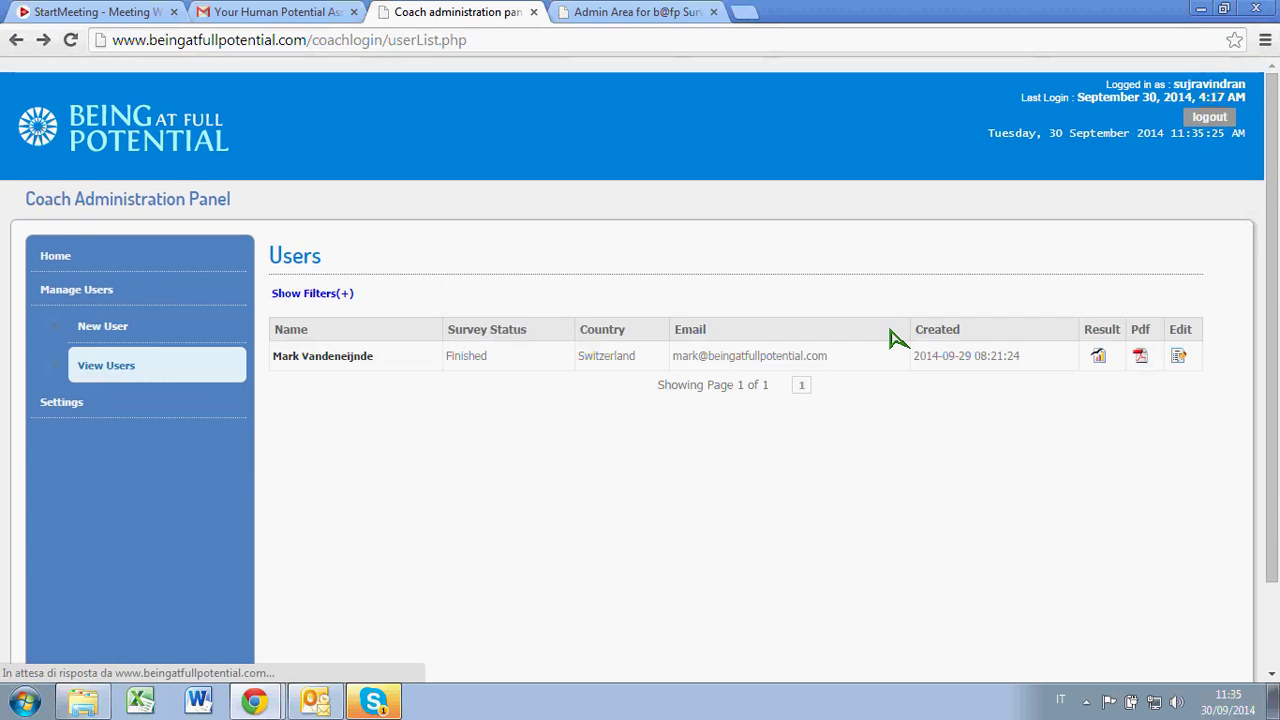
Step: Download the listed user's PDF assessment report to the Desktop under the suggested file name and open it
click(1140, 356)
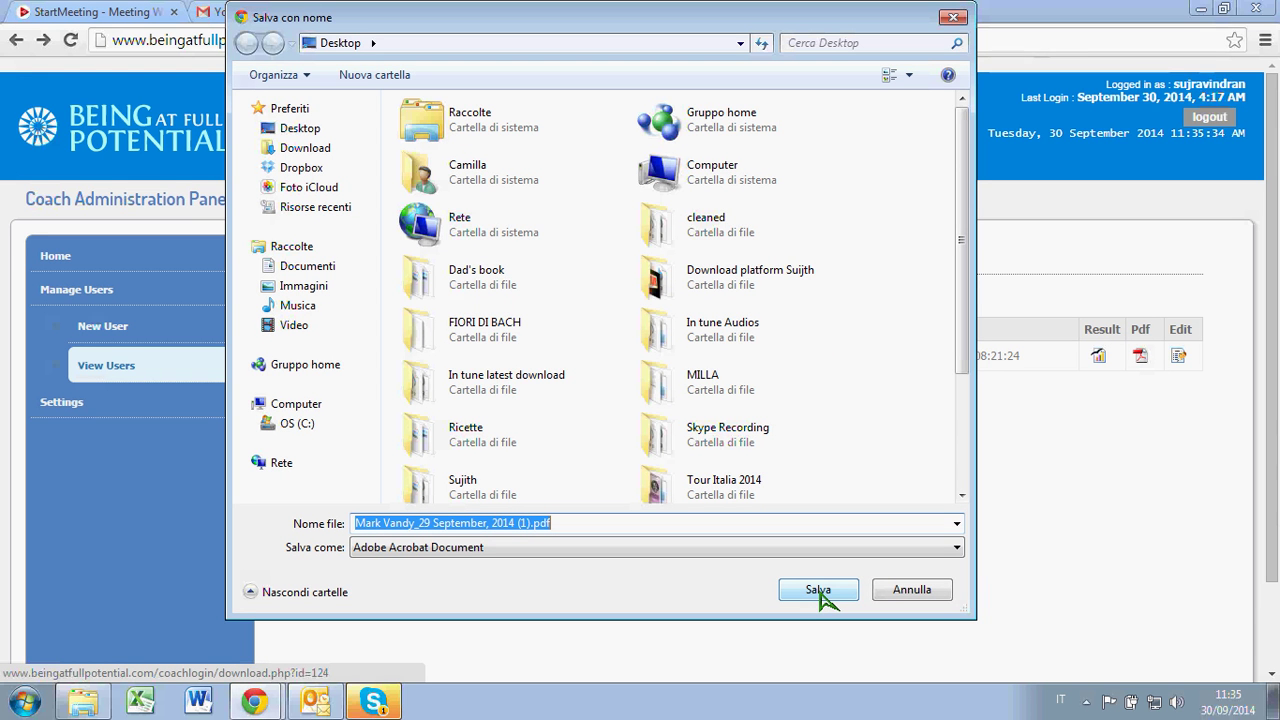
click(818, 590)
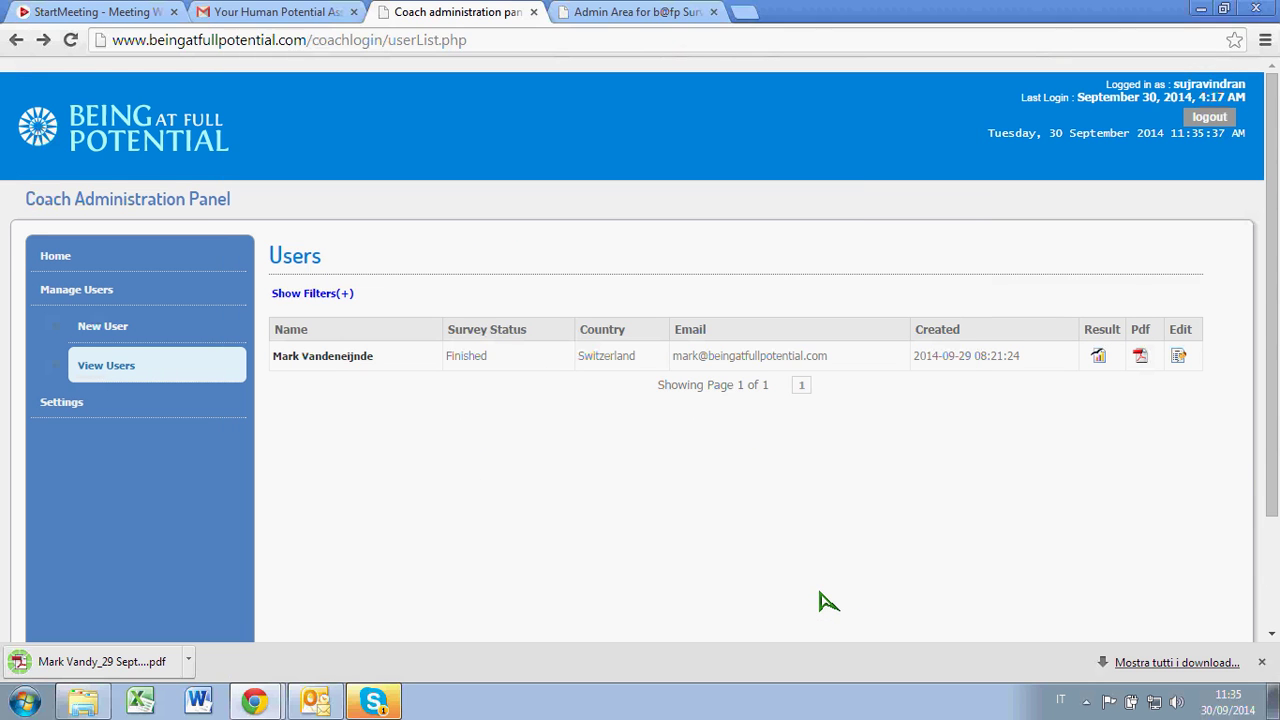
click(80, 665)
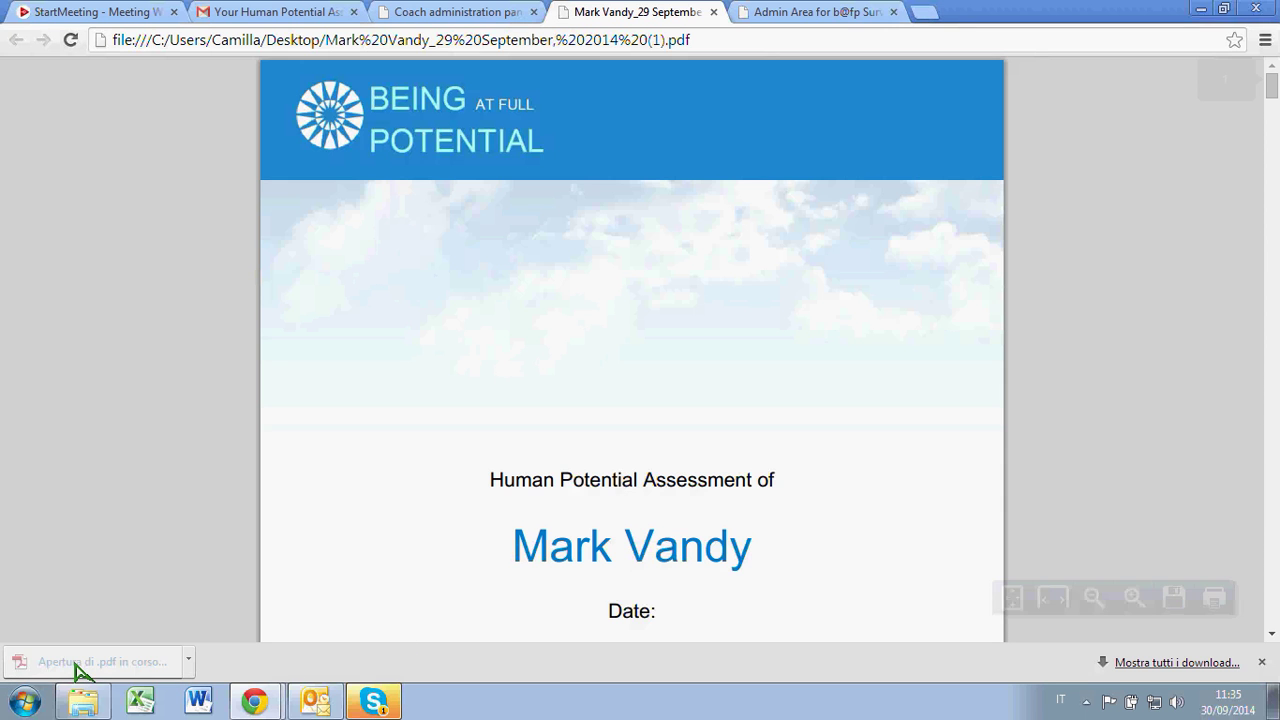
Step: Fit the PDF report to whole pages and look through it from the cover to the Human Potential Meter page
click(1012, 598)
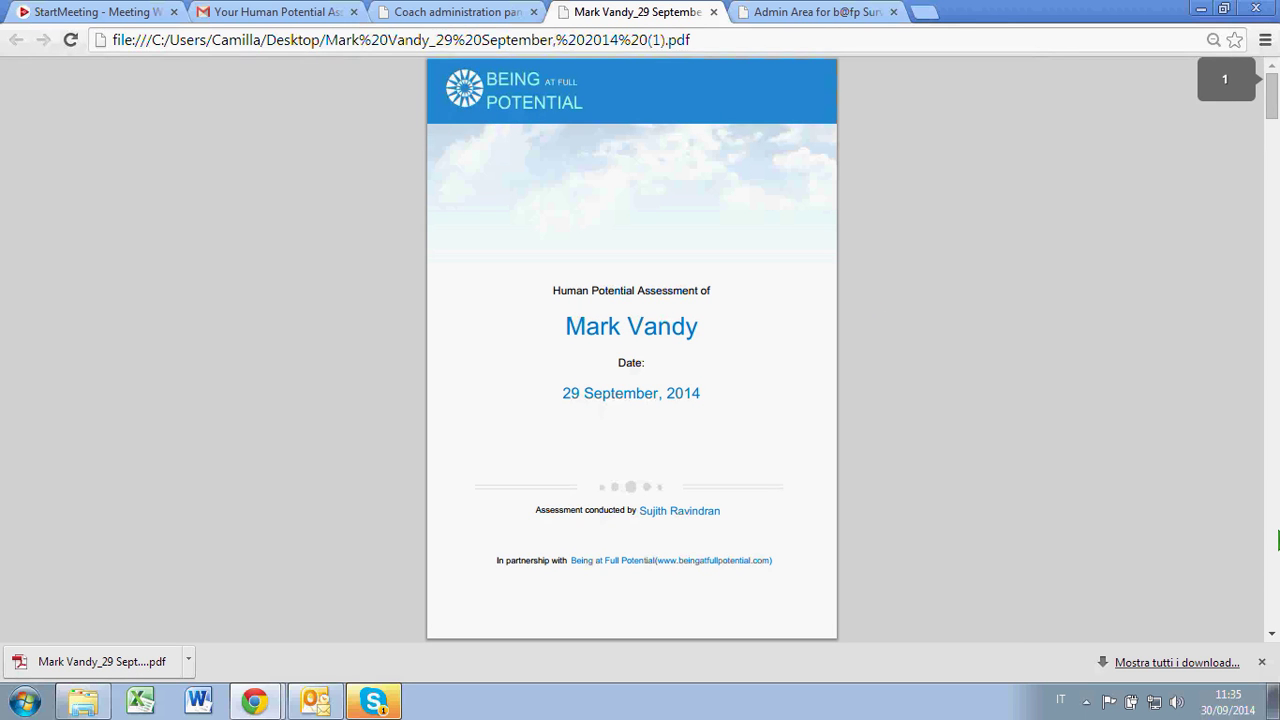
key(Page_Down)
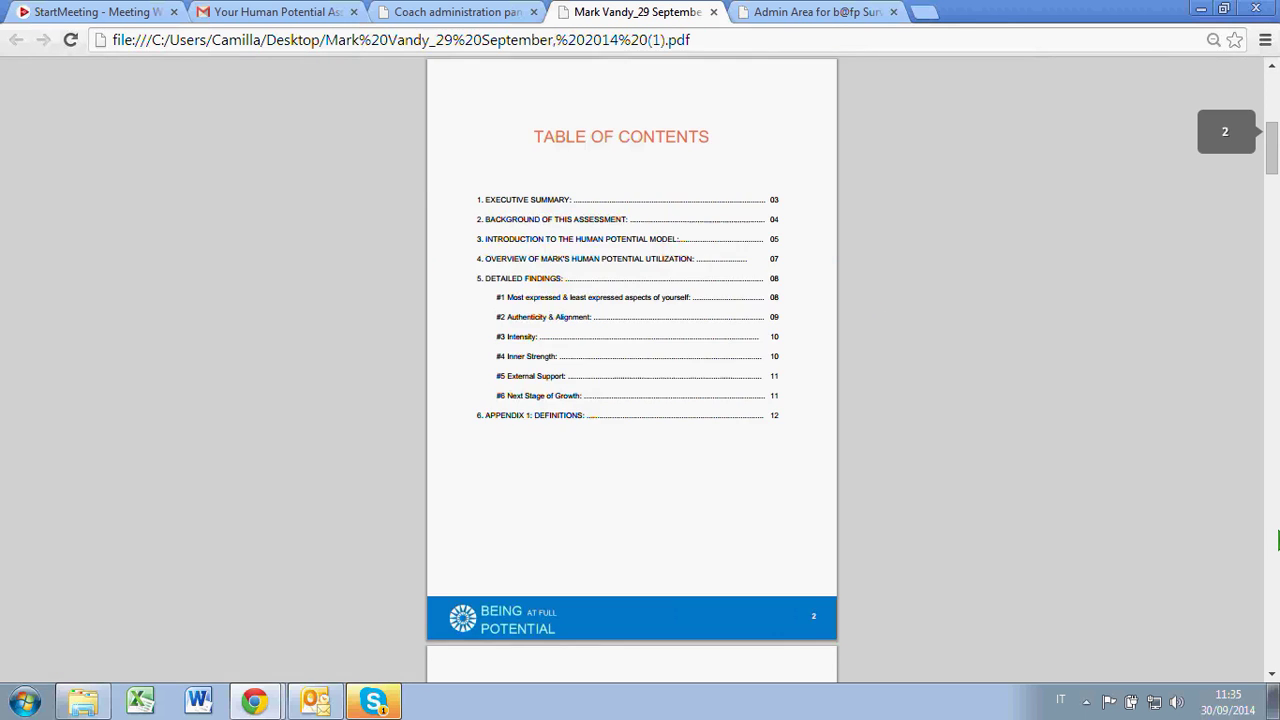
key(Page_Down)
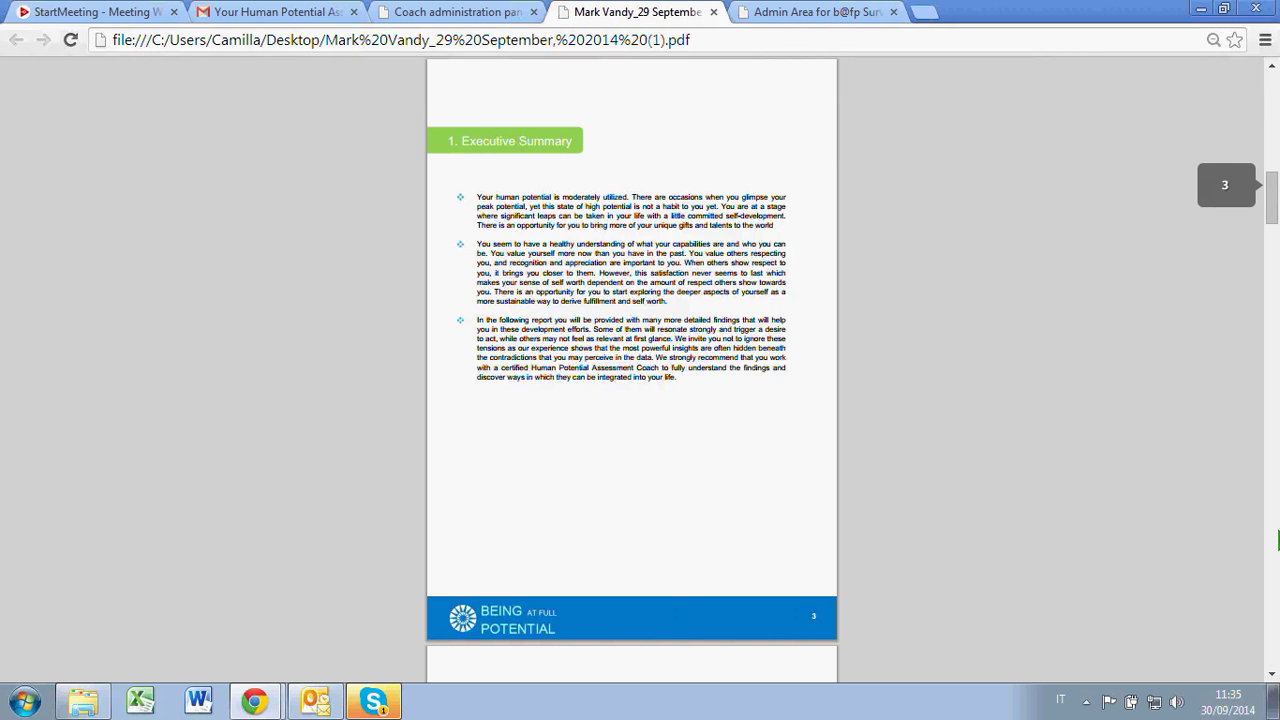
key(Page_Down)
key(Page_Down)
key(Page_Down)
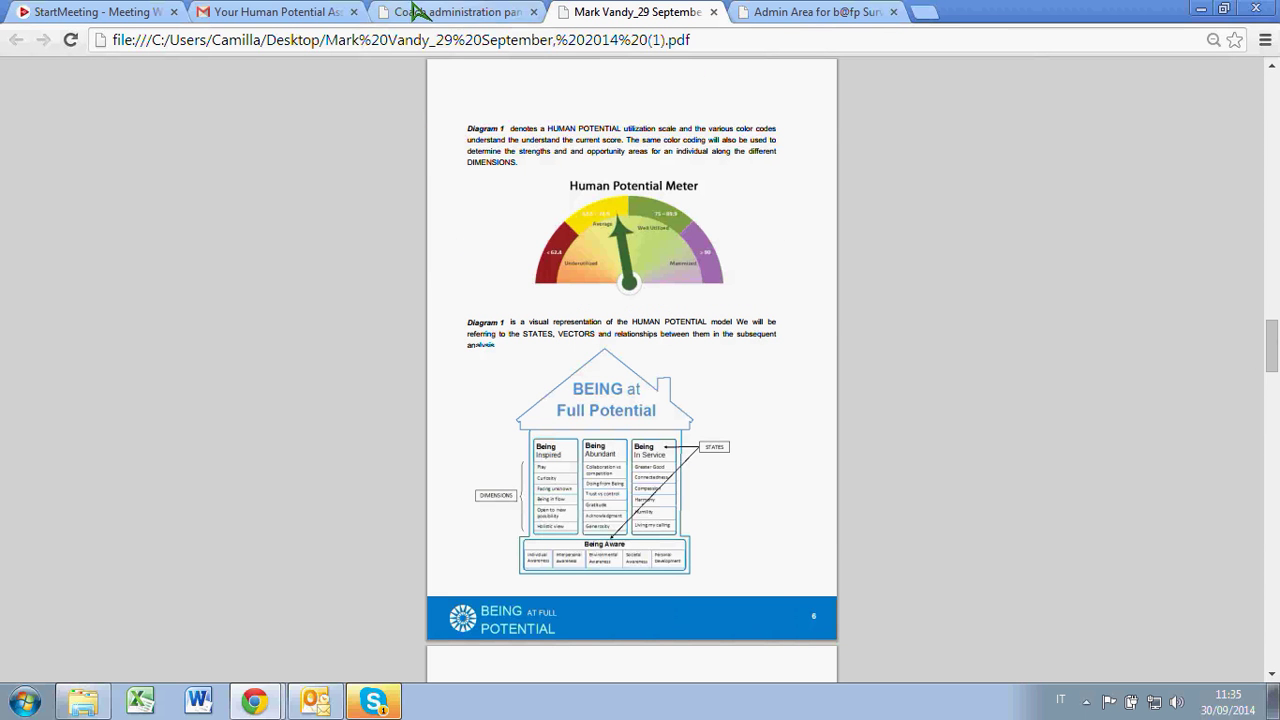
Step: Switch from the PDF report back to the coach administration panel and open the listed user's online assessment results at the scores table
key(ctrl+shift+Tab)
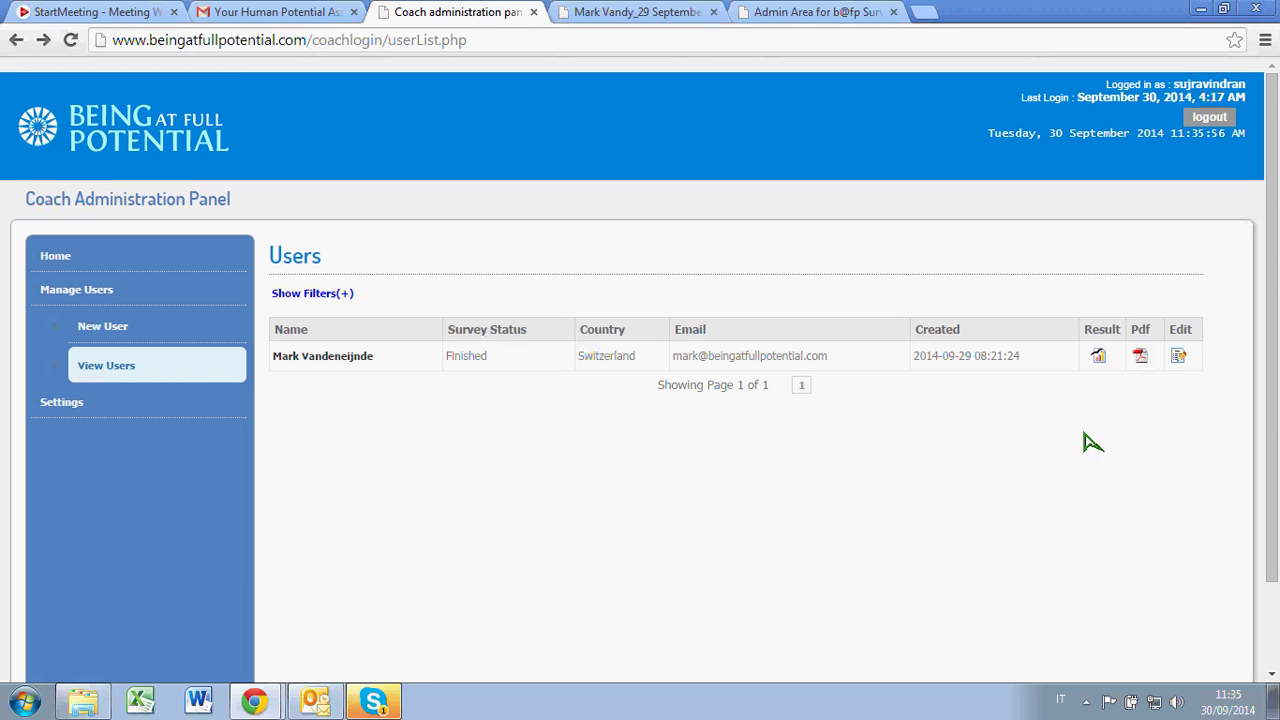
click(1099, 358)
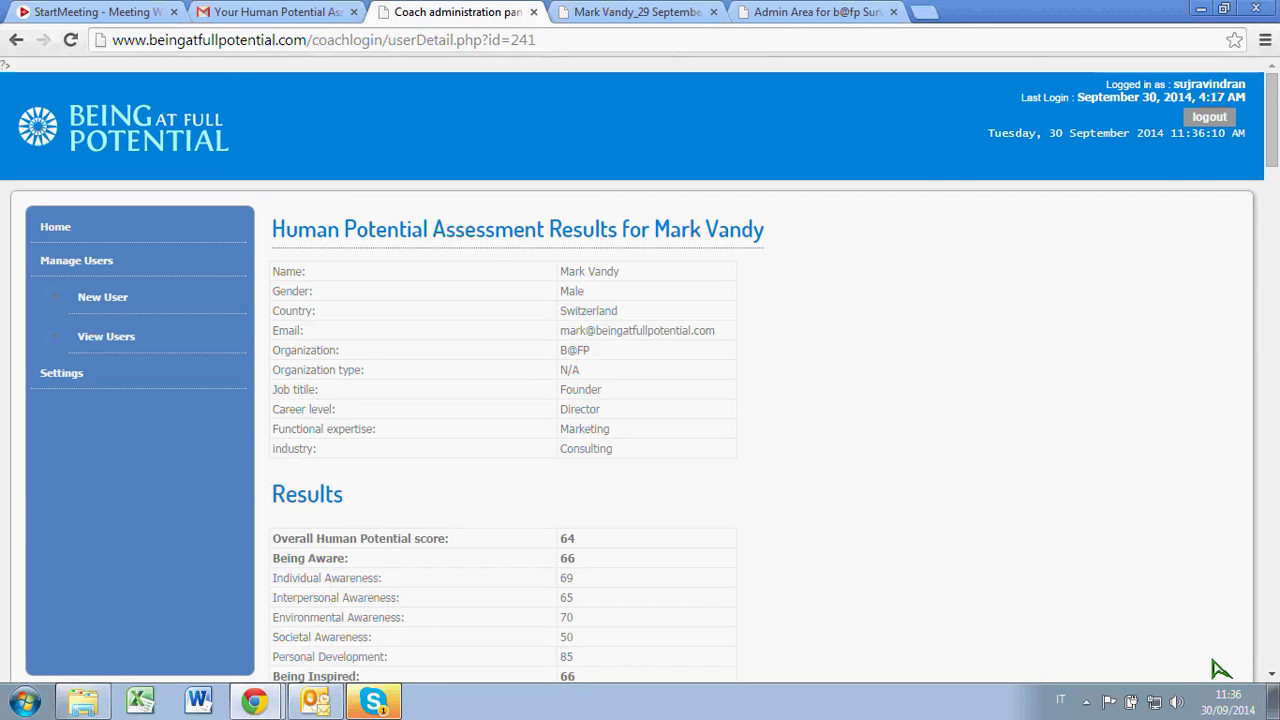
click(1272, 675)
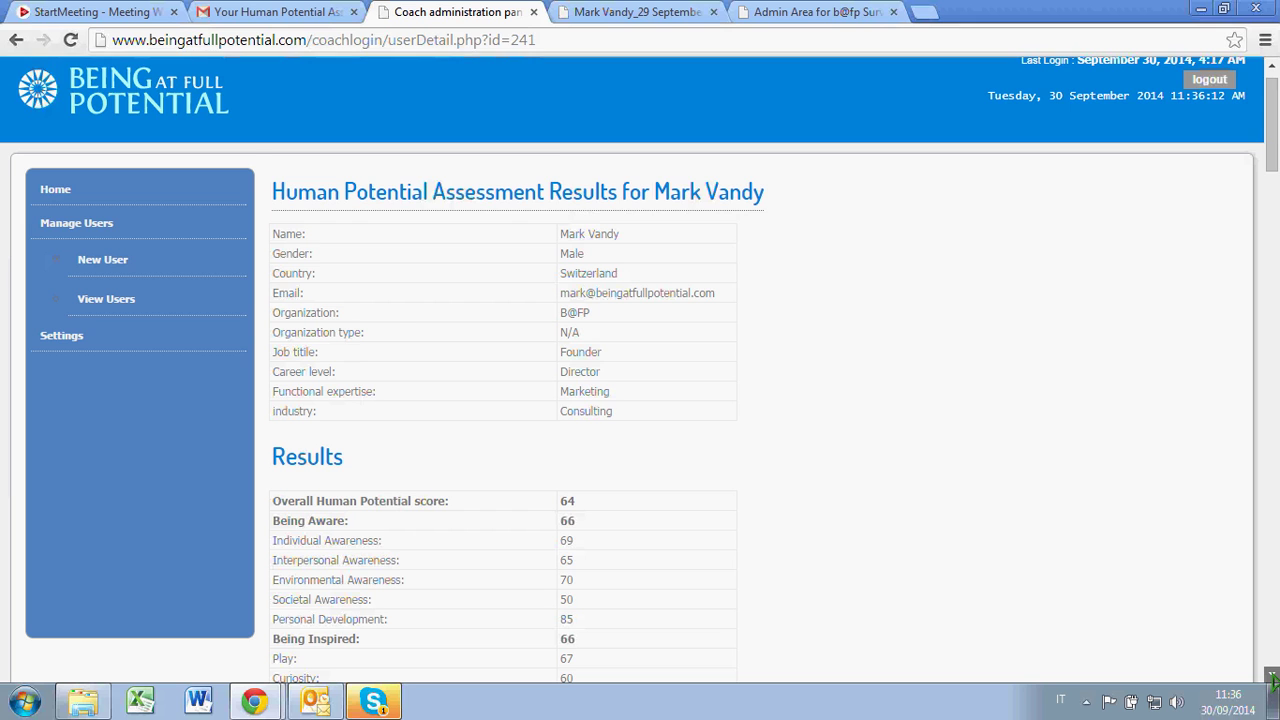
click(1272, 677)
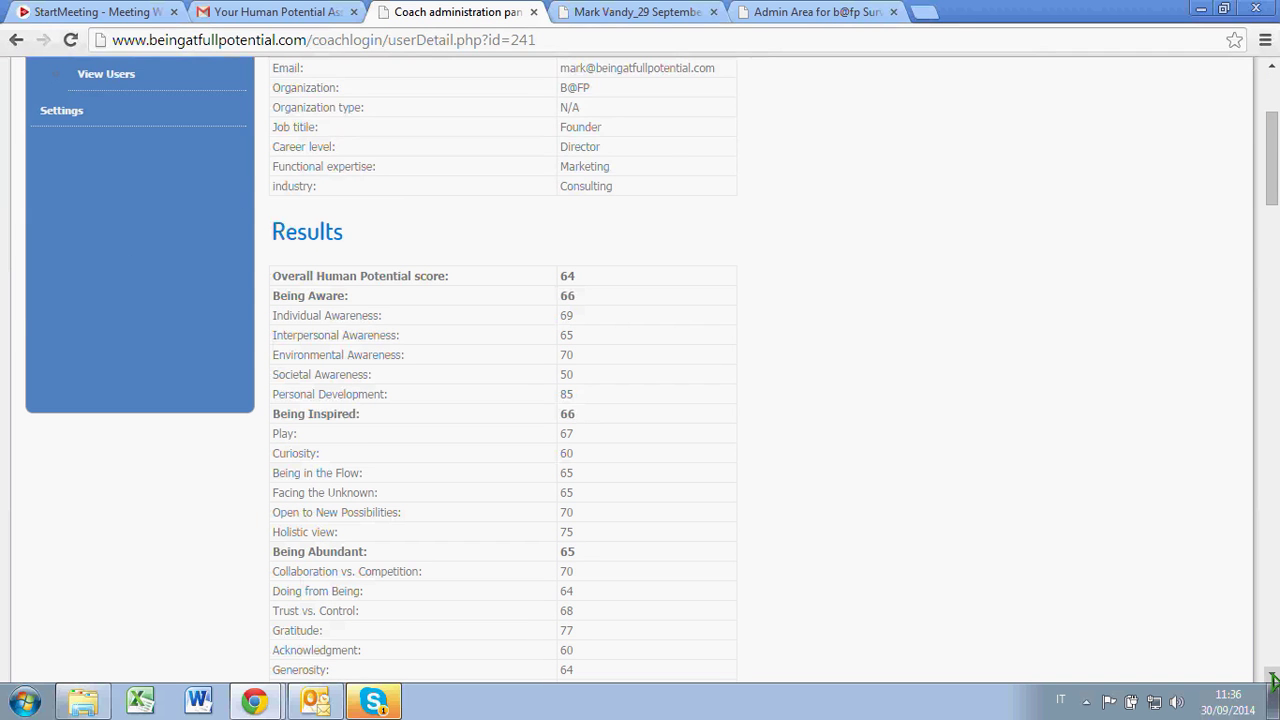
click(1272, 677)
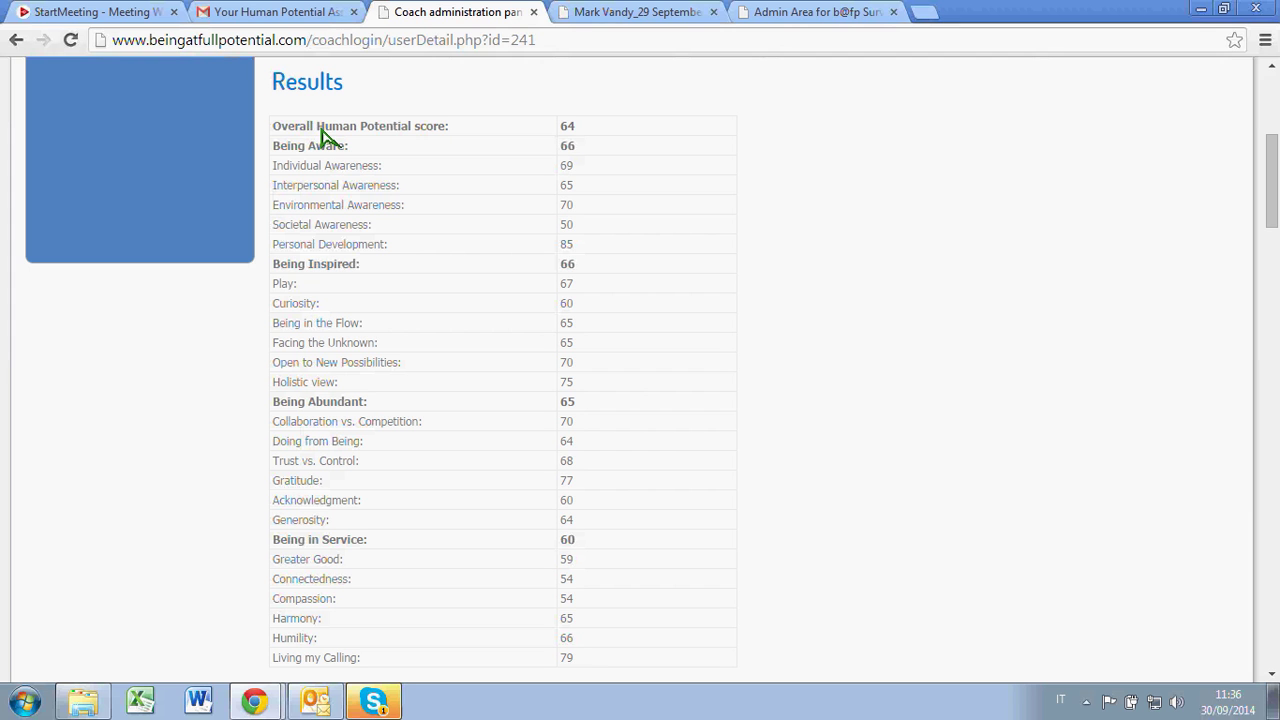
Step: Highlight the Overall Human Potential score, Being Aware and Being Inspired labels, then the Being Aware dimensions, and clear the selection
drag(272, 127, 600, 131)
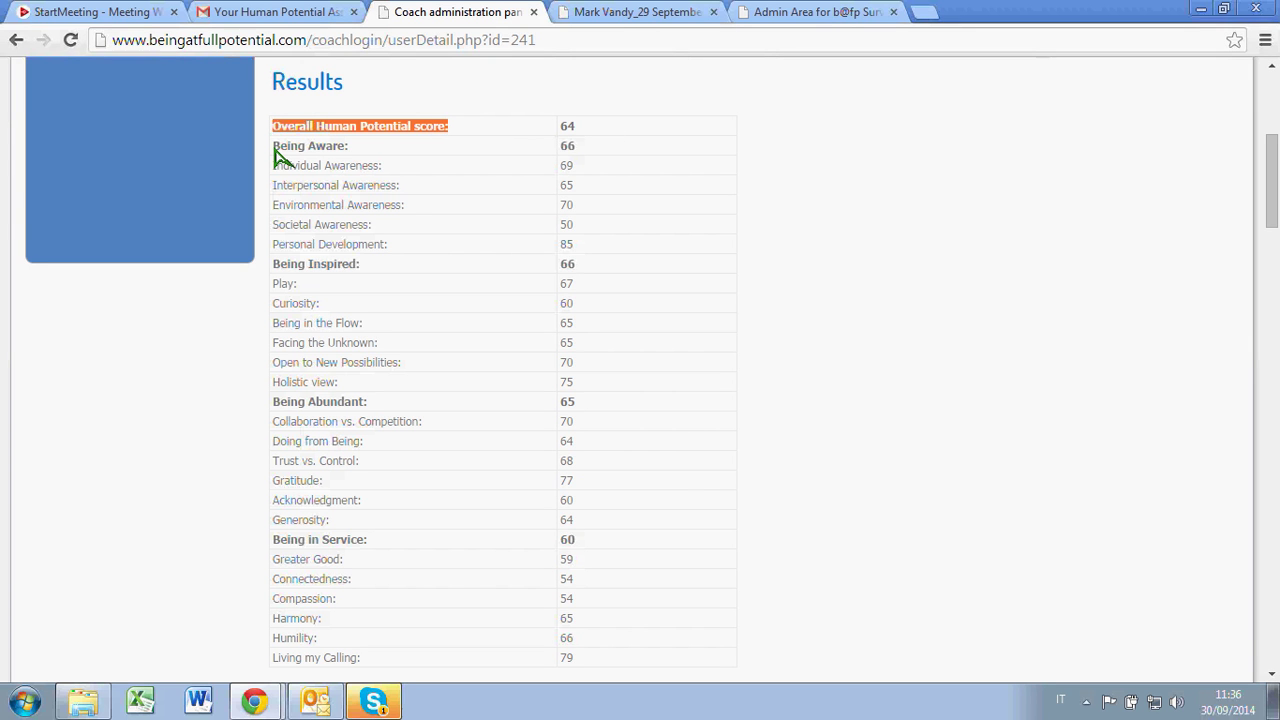
drag(278, 155, 588, 152)
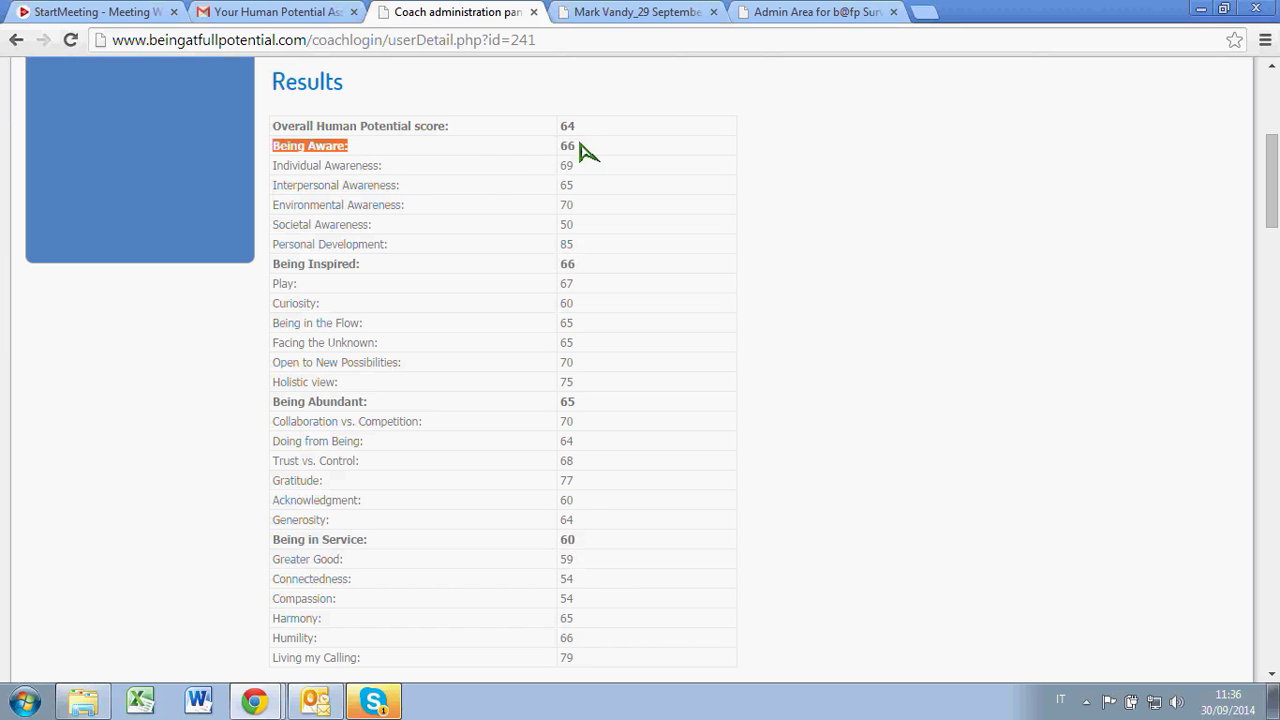
drag(278, 272, 366, 277)
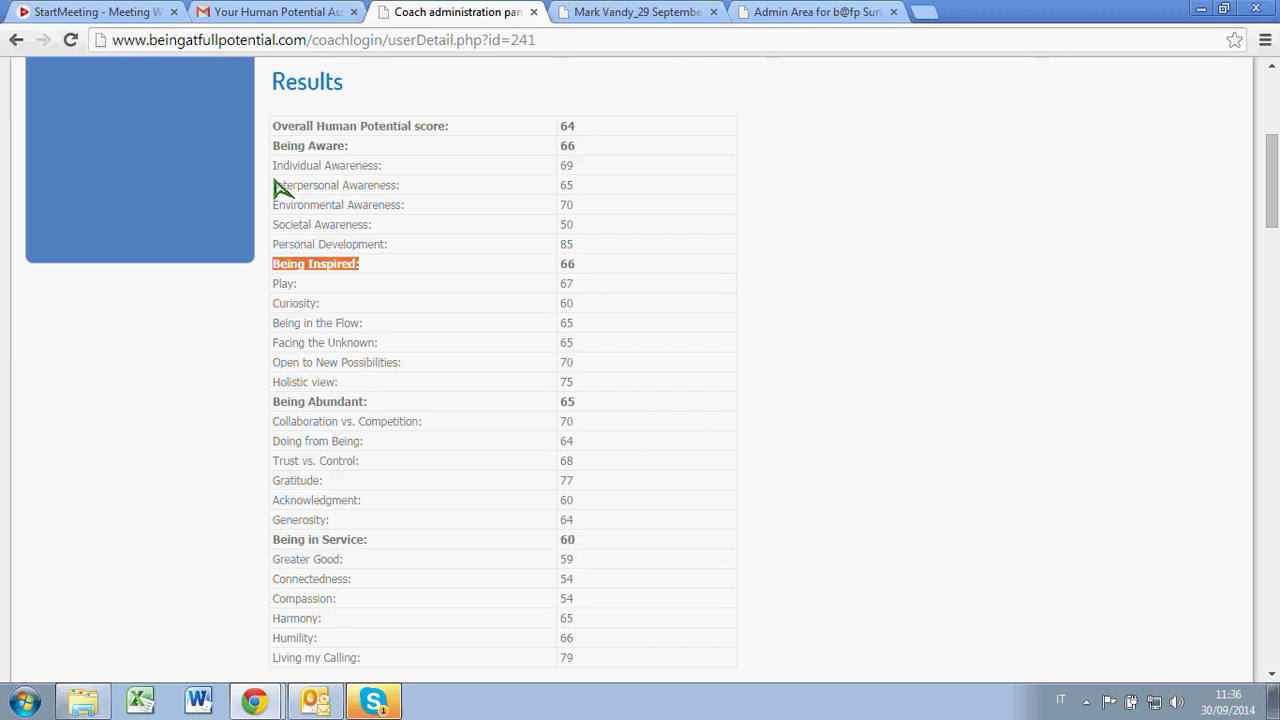
drag(276, 170, 393, 252)
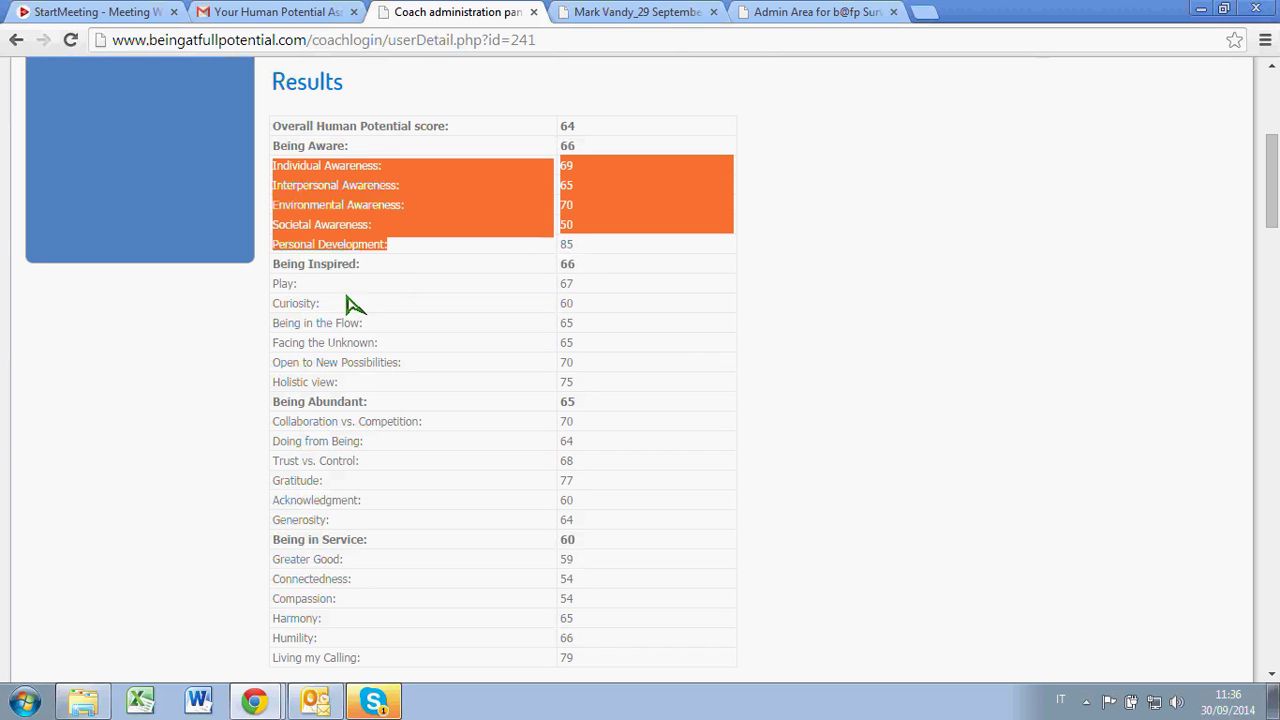
click(205, 352)
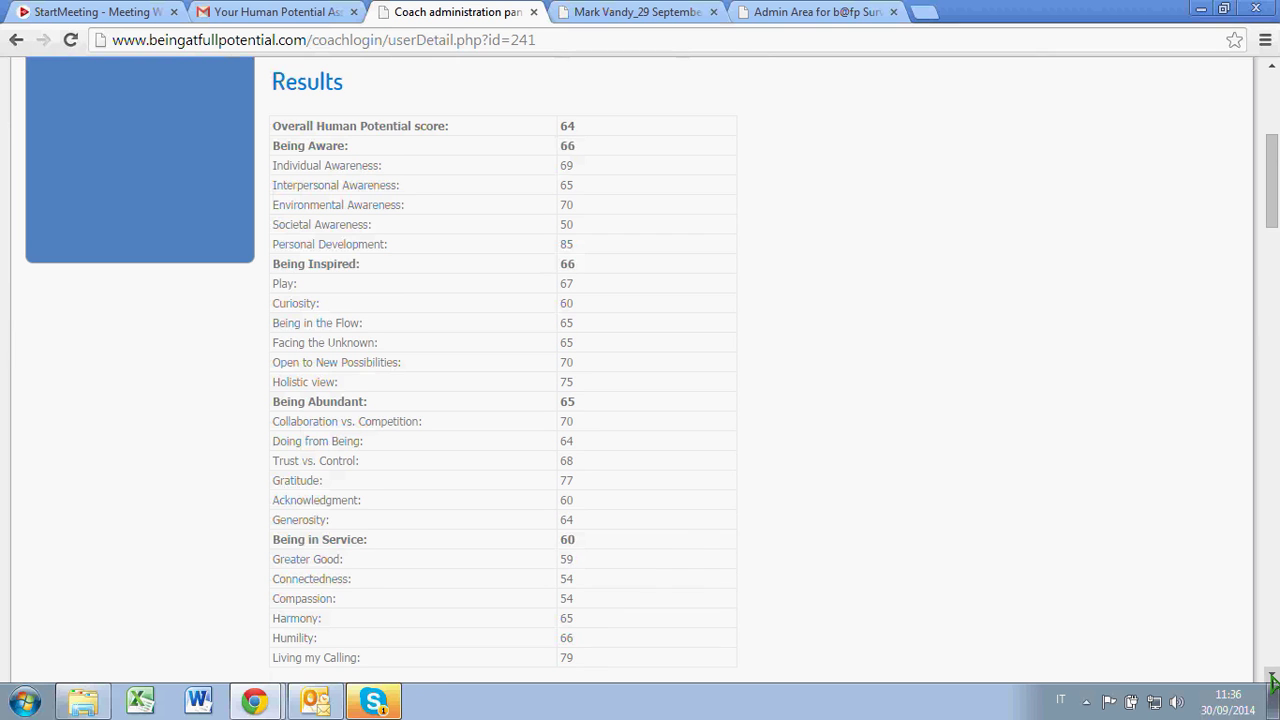
Step: Examine the Overall HP section's meter, findings and coaching questions, and the colour-coded HP House diagram
scroll(1273, 681, down, 1)
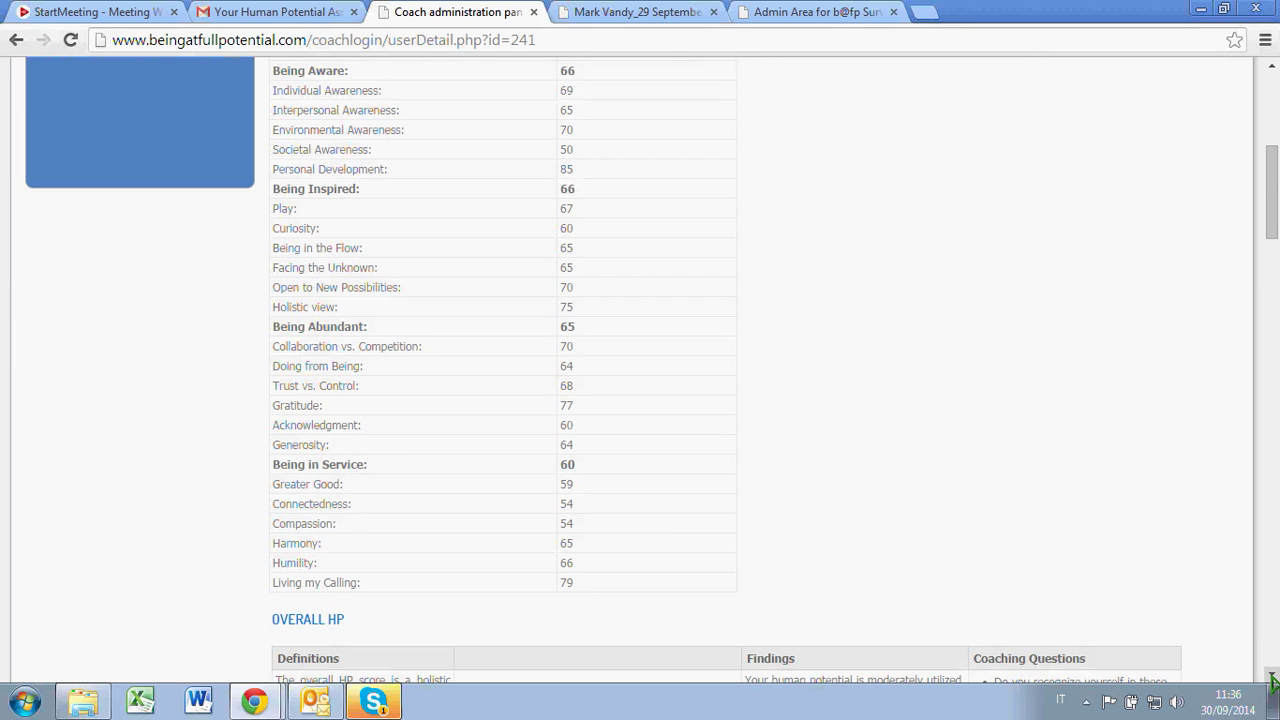
scroll(1273, 681, down, 3)
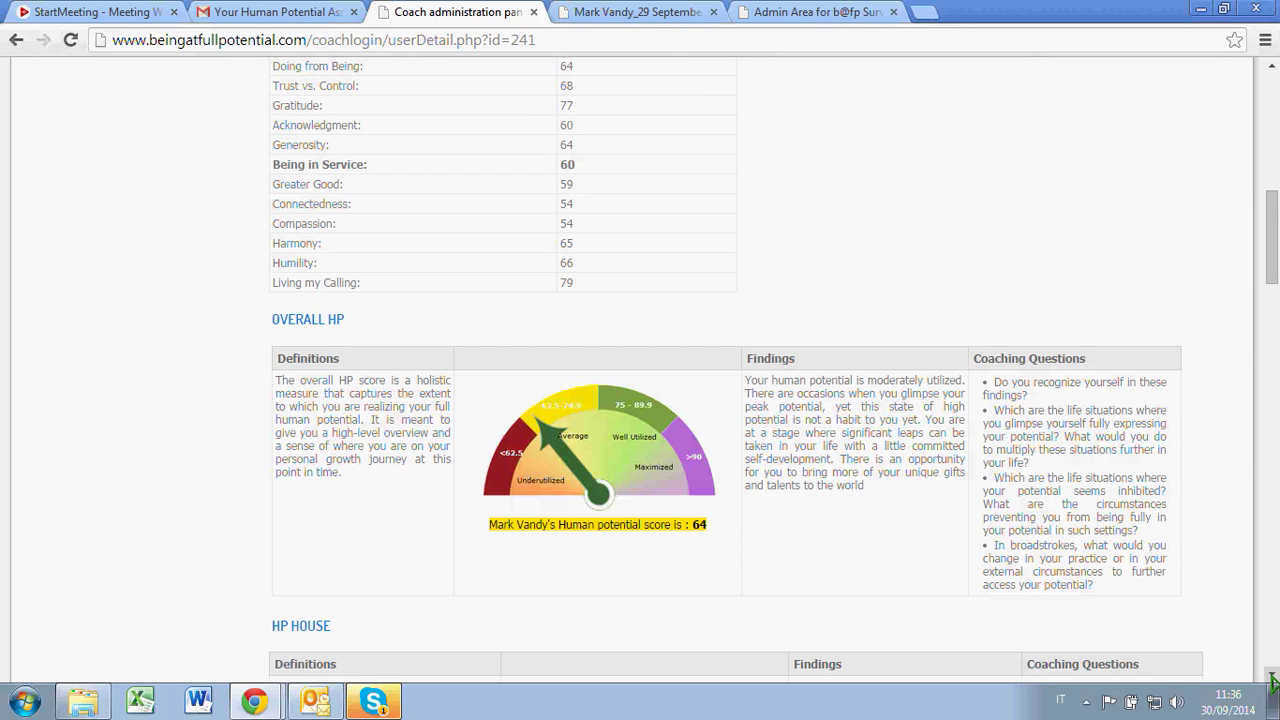
click(1273, 681)
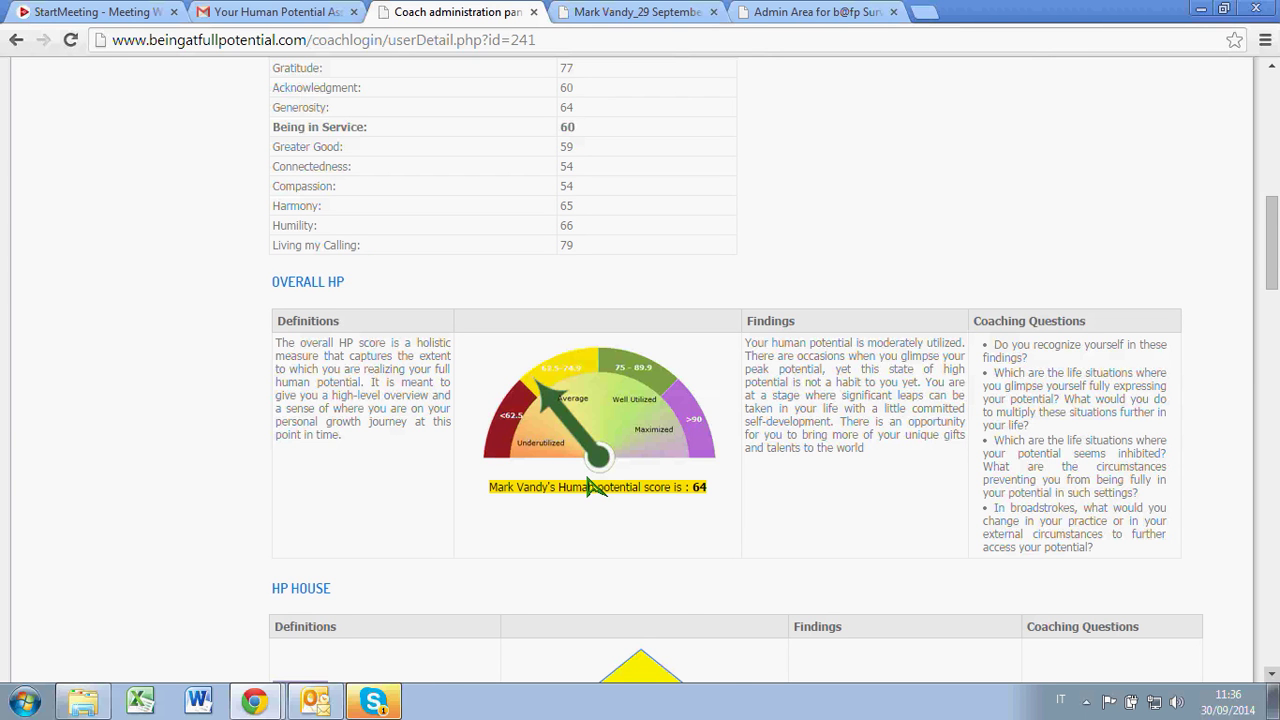
scroll(590, 487, down, 1)
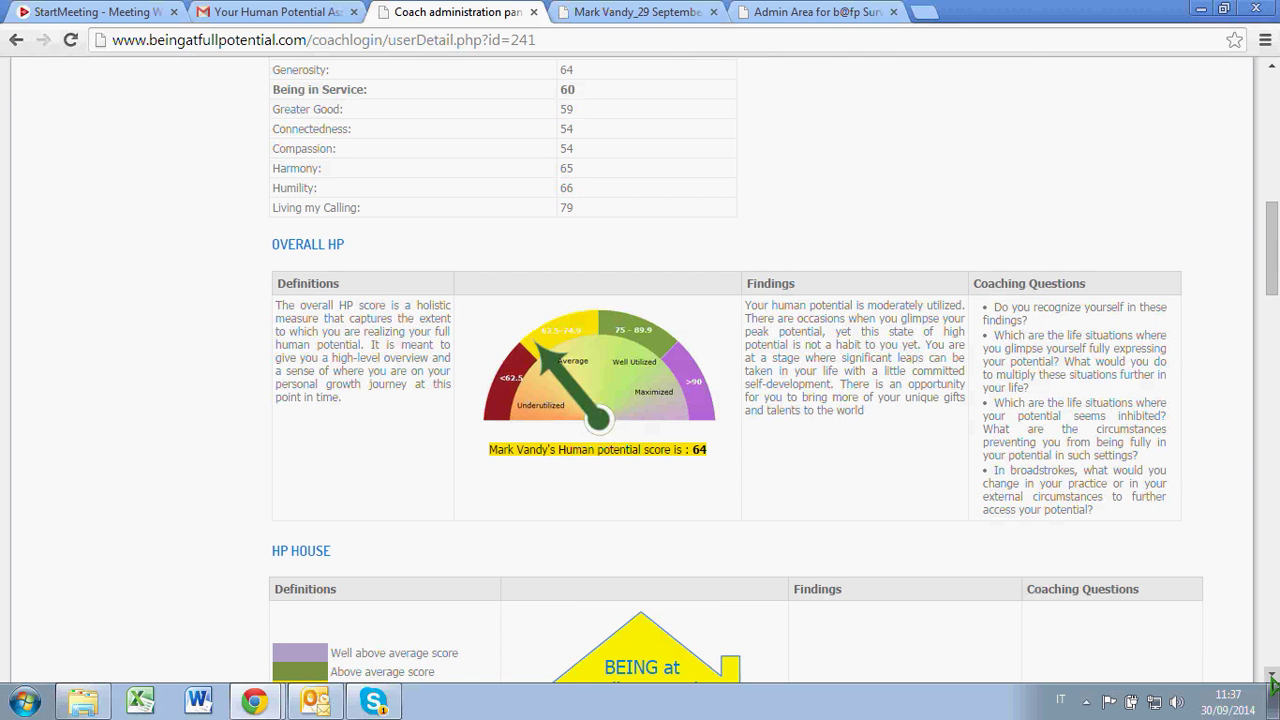
click(1273, 677)
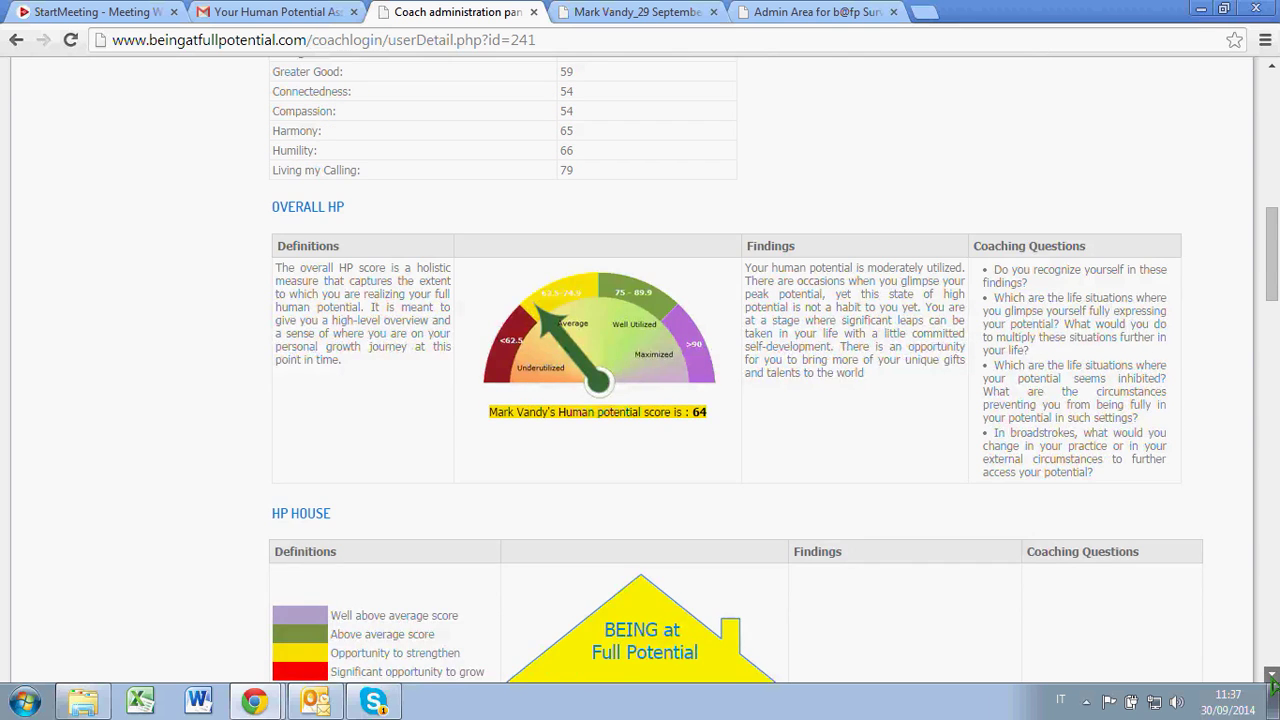
scroll(1273, 677, down, 3)
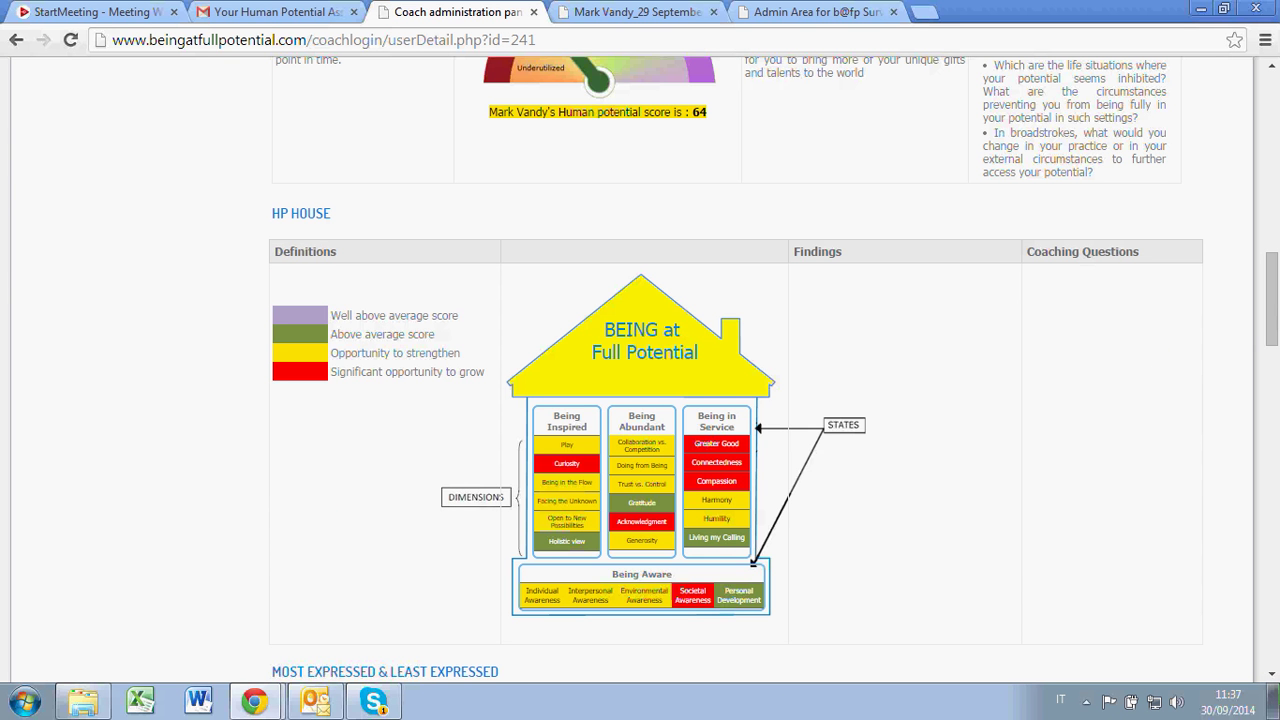
click(1273, 678)
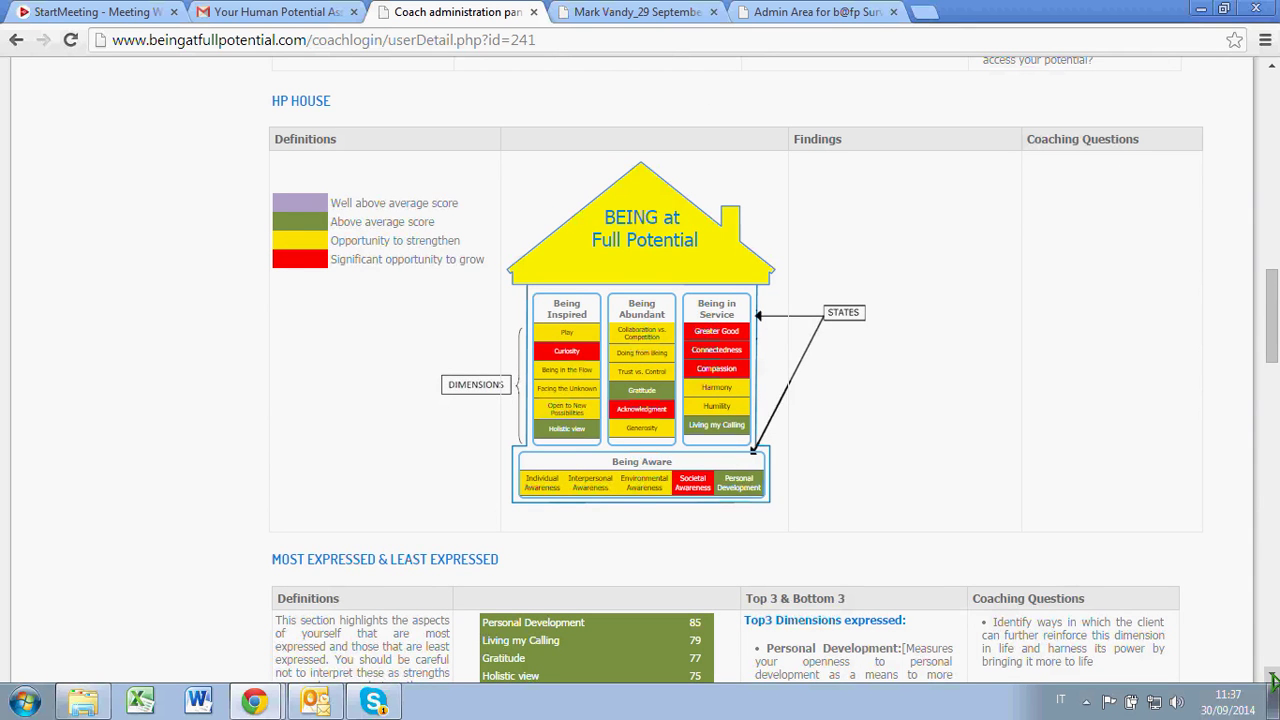
click(1273, 678)
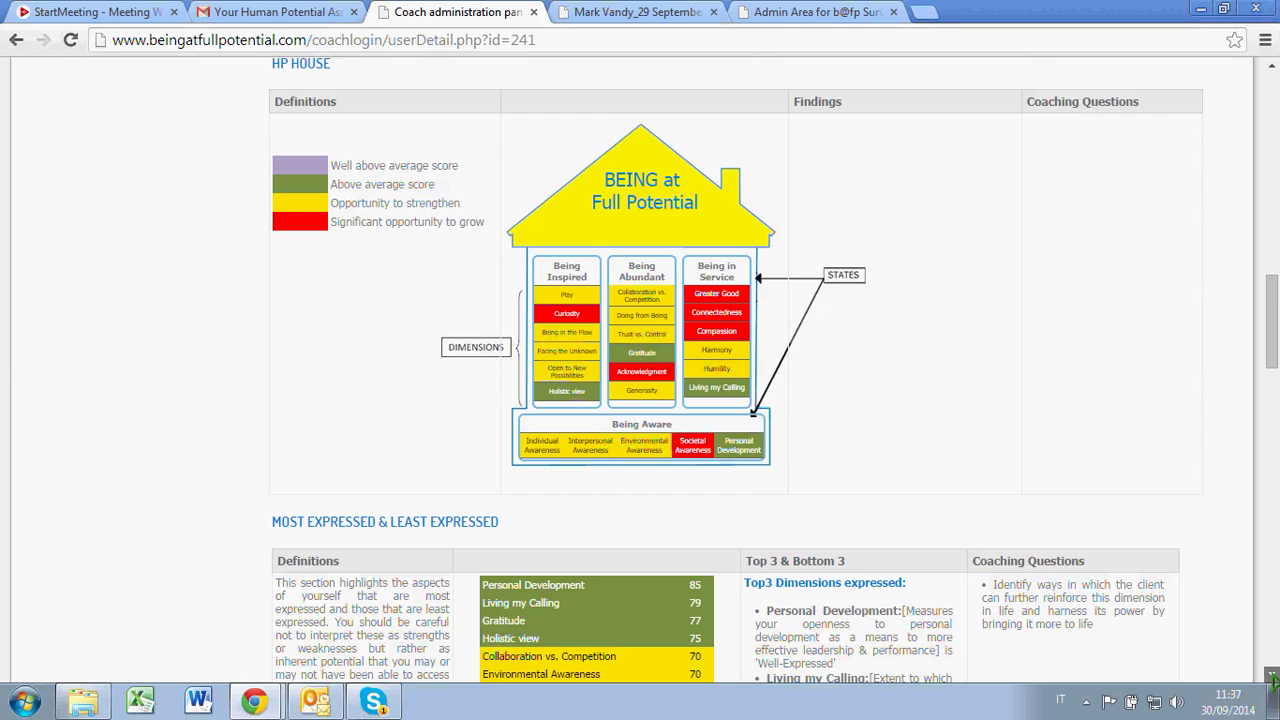
Step: Review the Most Expressed & Least Expressed section and highlight its coaching question about reinforcing the dimension
scroll(1273, 678, down, 2)
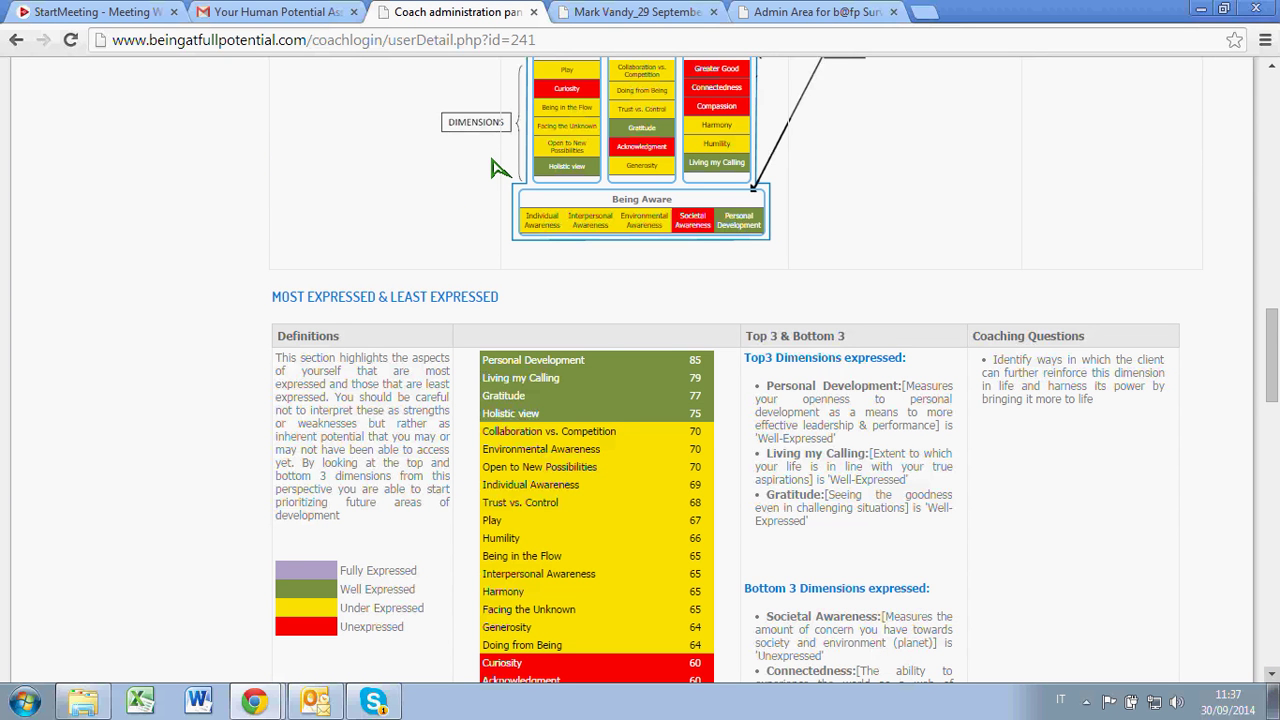
scroll(497, 168, down, 3)
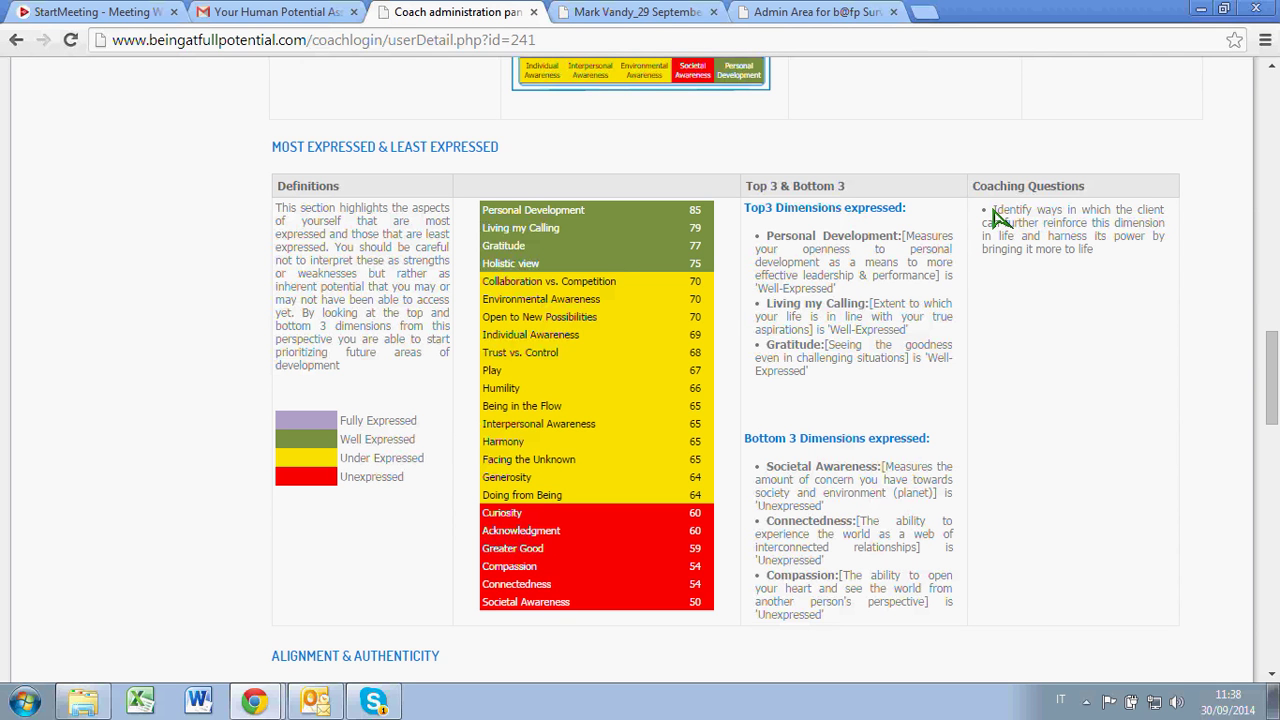
drag(993, 212, 1165, 347)
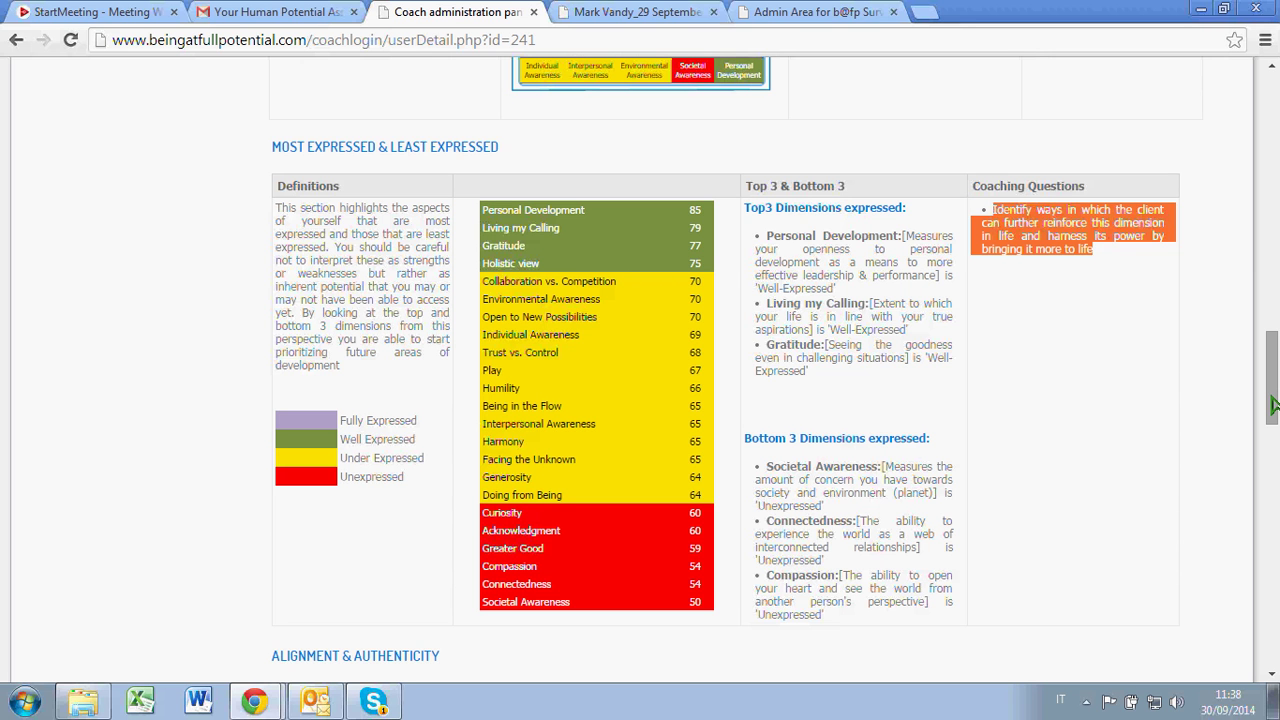
scroll(1273, 409, down, 1)
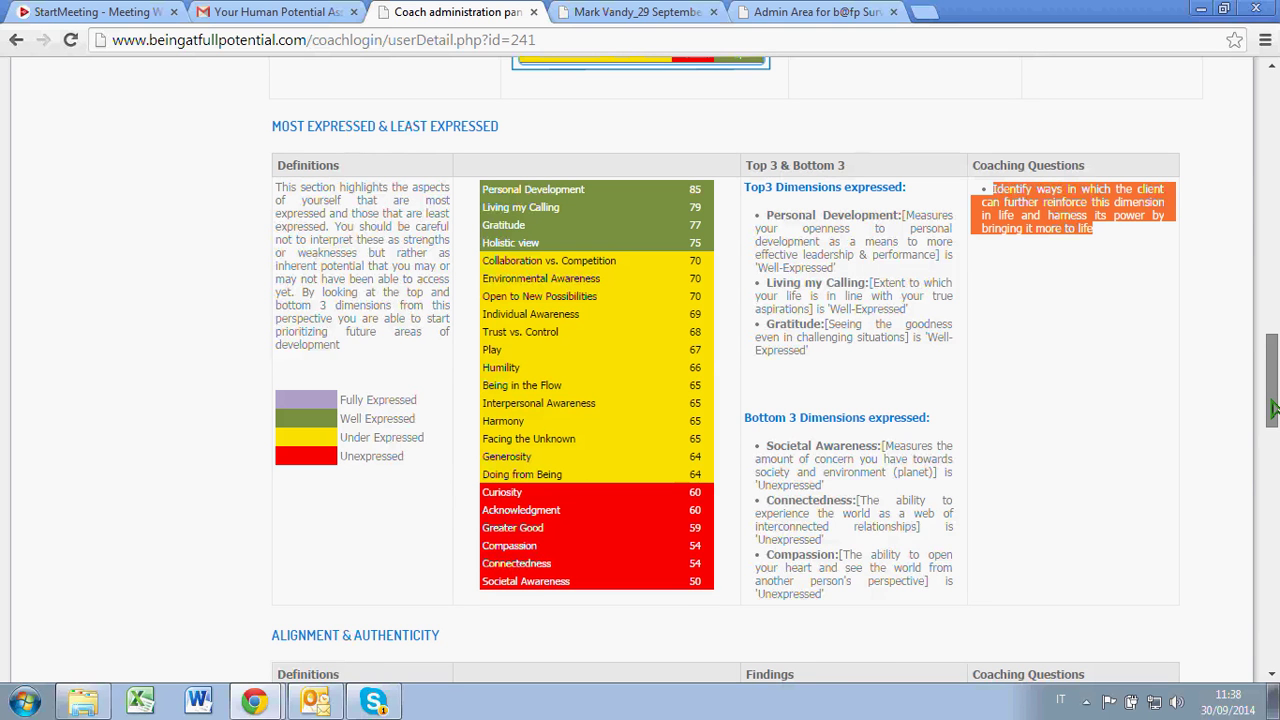
drag(1273, 409, 1273, 422)
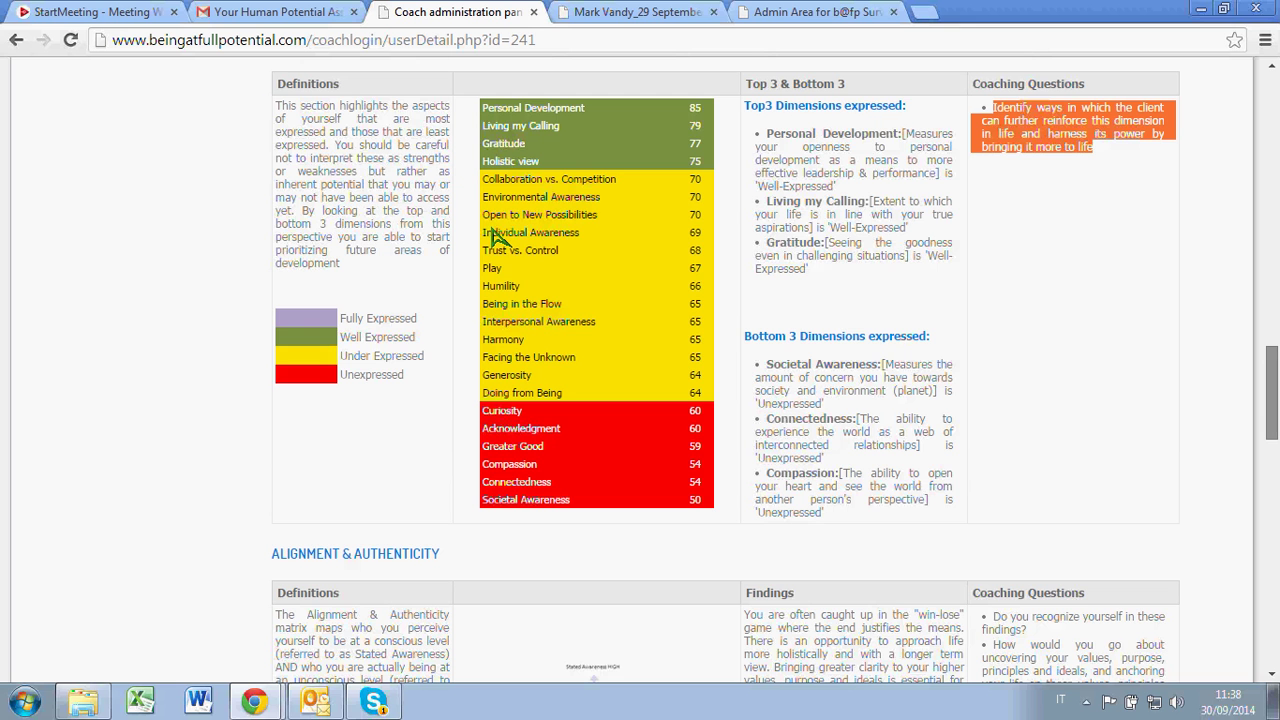
Step: Look through the remaining result sections from Alignment & Authenticity to Next Stage of Growth
scroll(492, 238, down, 5)
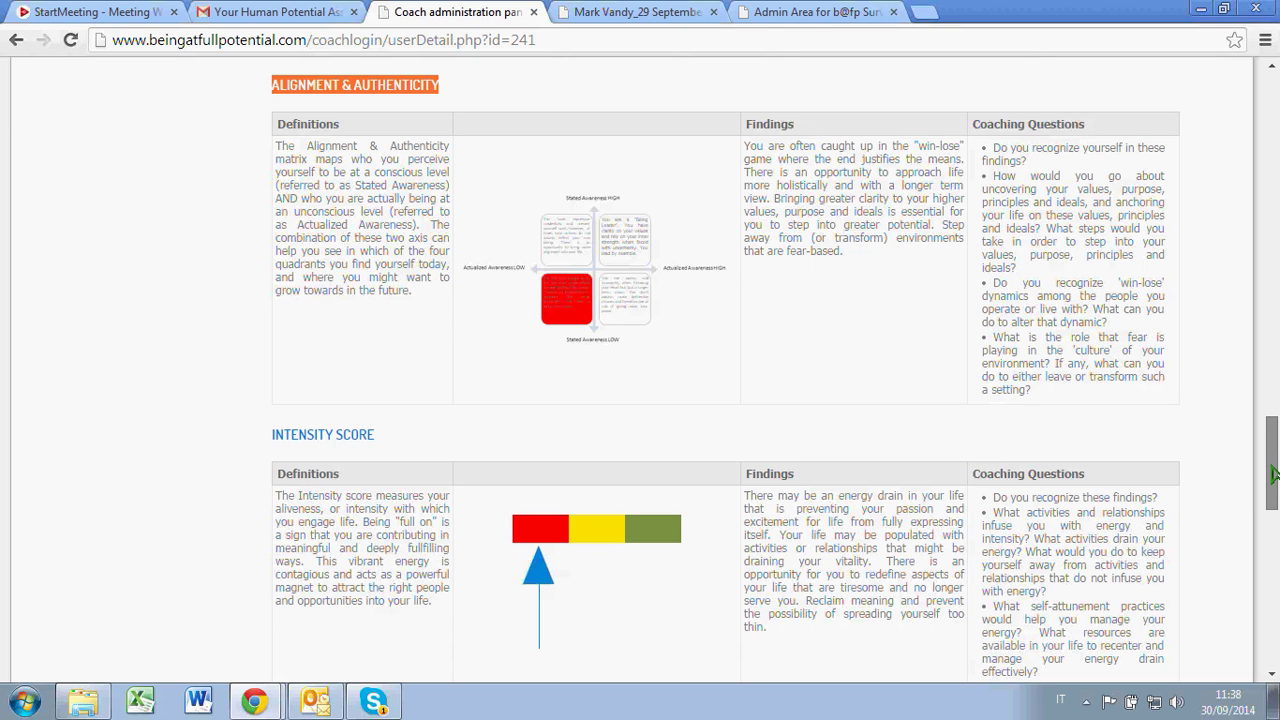
scroll(1274, 474, down, 1)
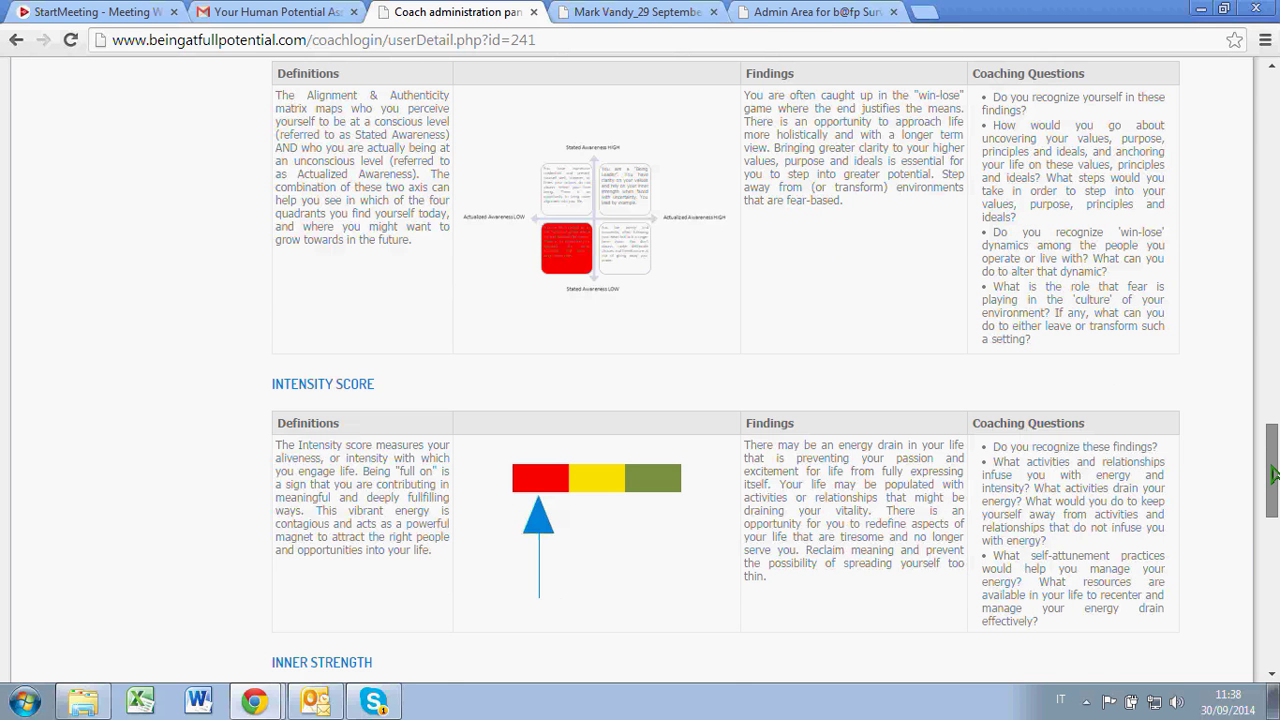
drag(1274, 474, 1274, 488)
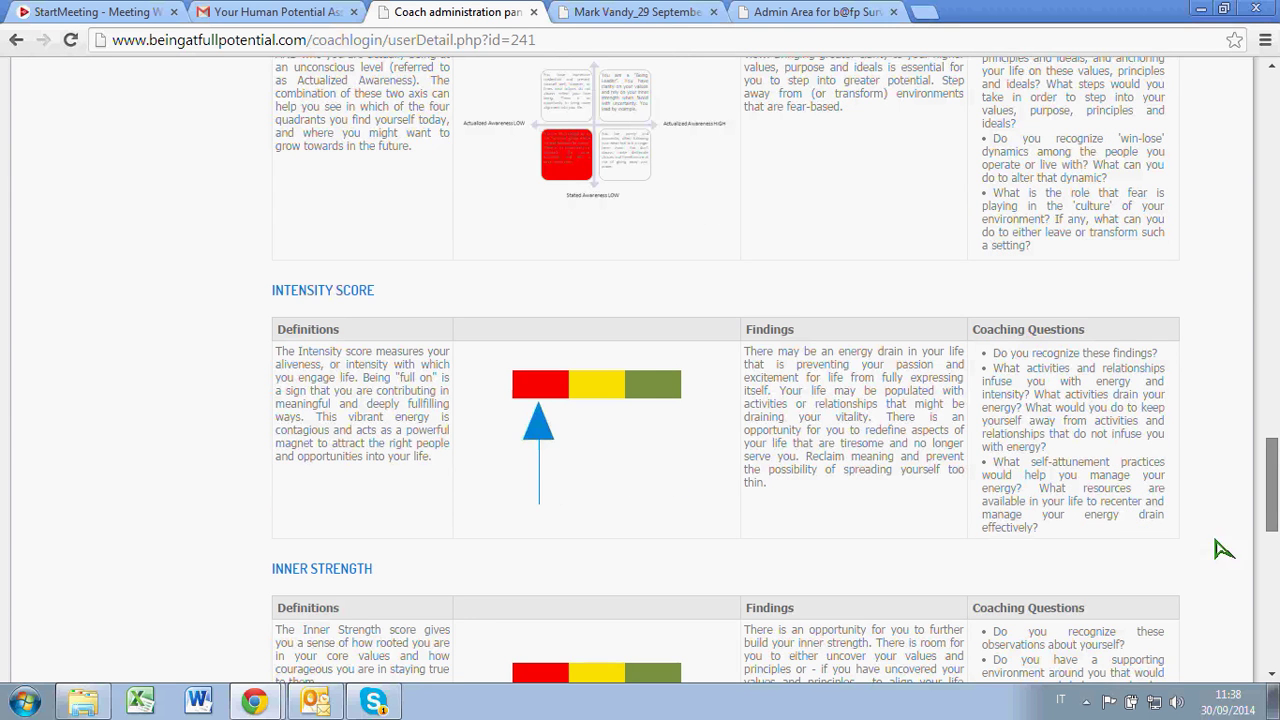
click(1276, 582)
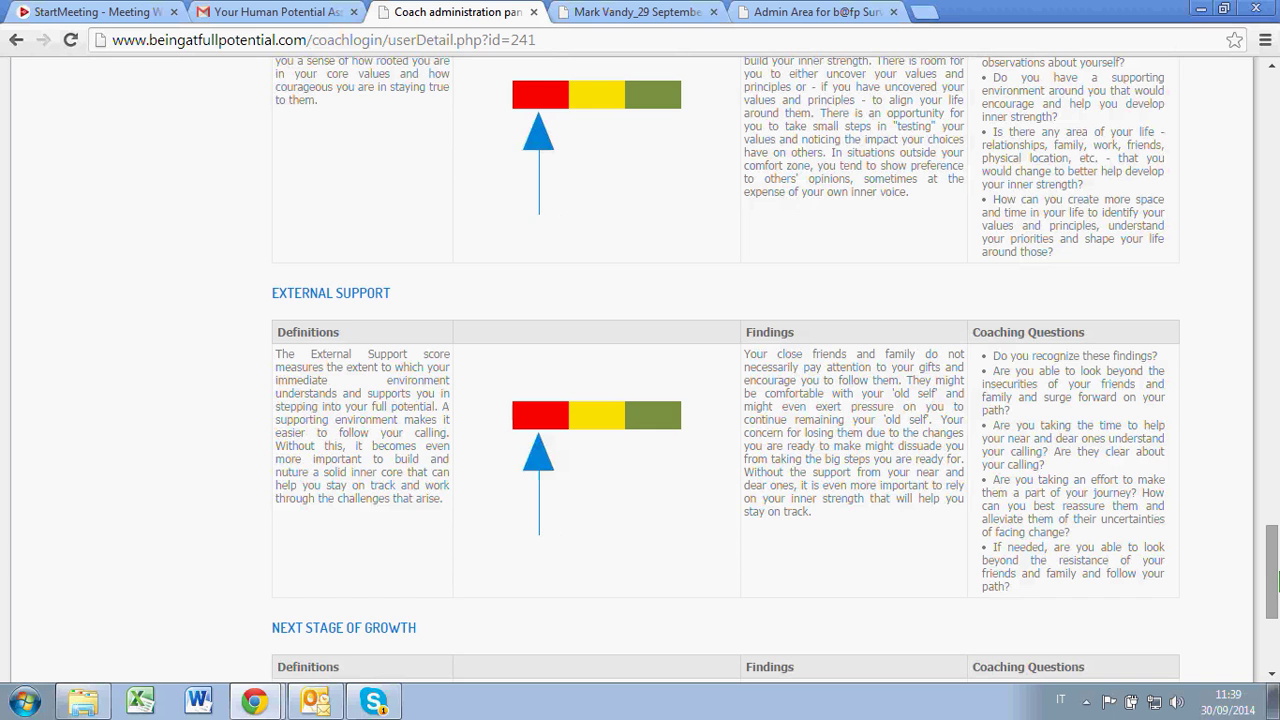
scroll(558, 221, down, 3)
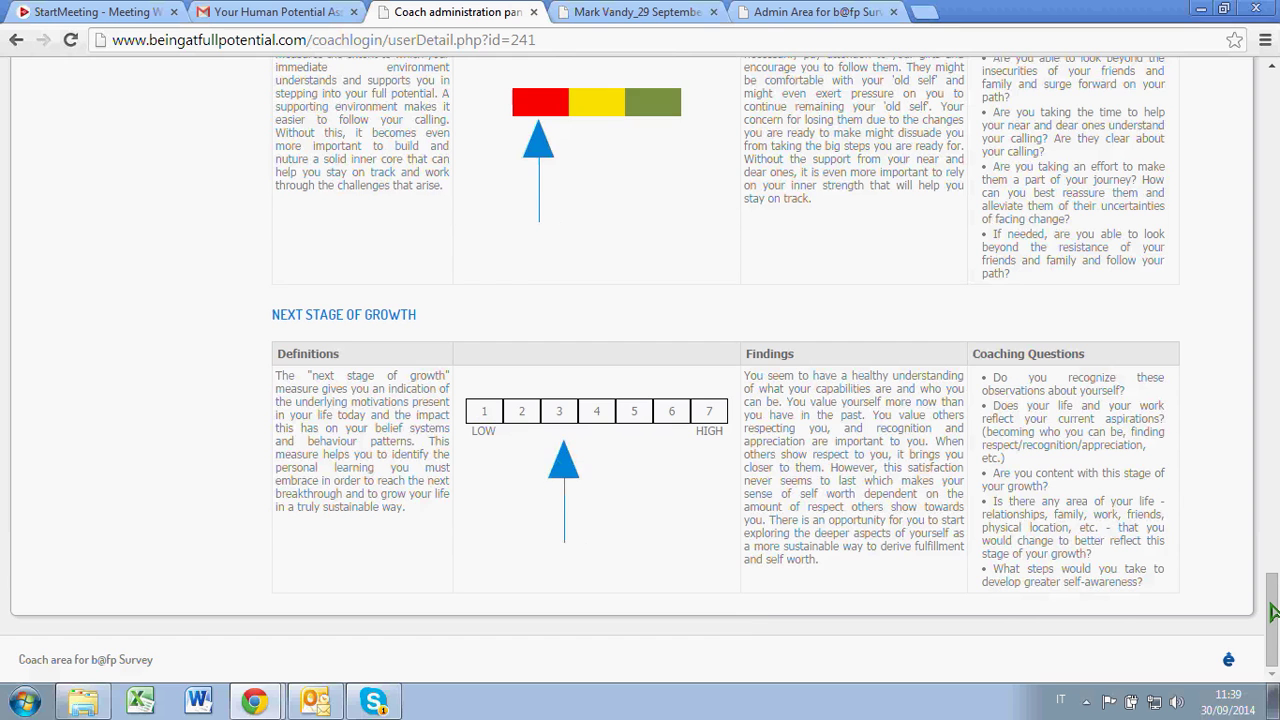
scroll(1273, 612, up, 1)
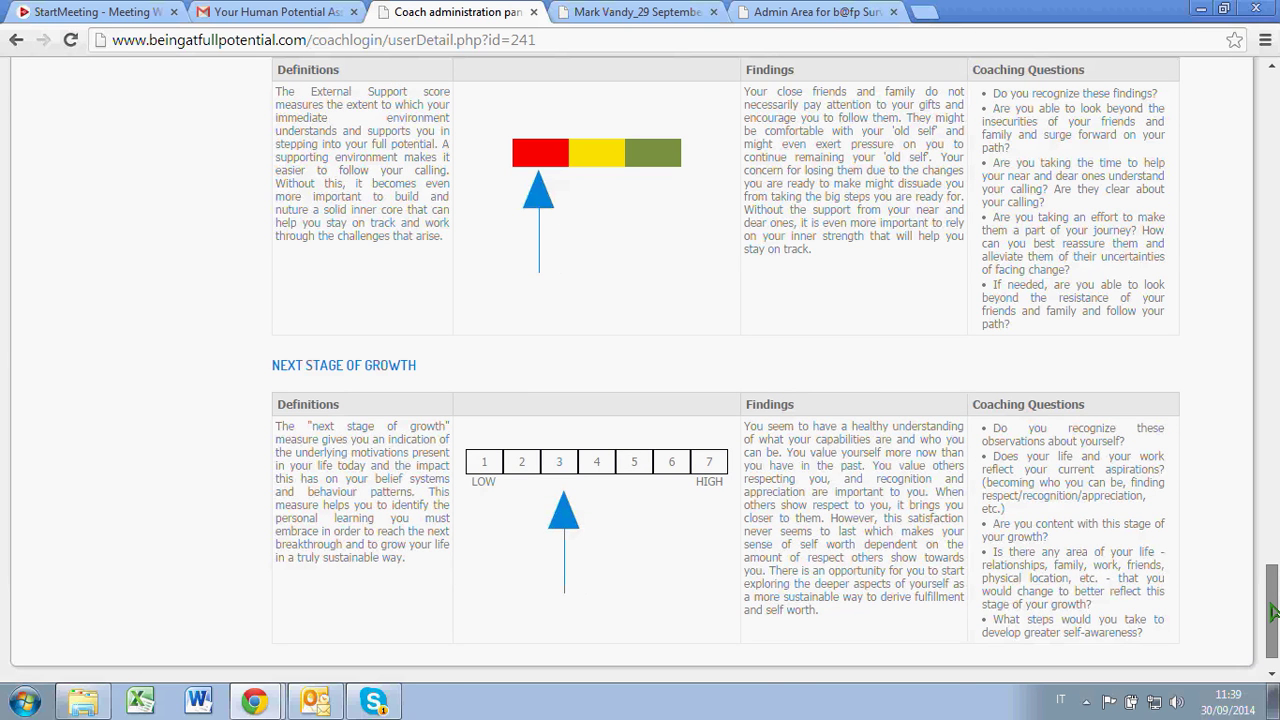
Step: Leave the results for the users list, alternate between the homepage and the users list, and finish by opening the homepage
drag(1273, 612, 1273, 105)
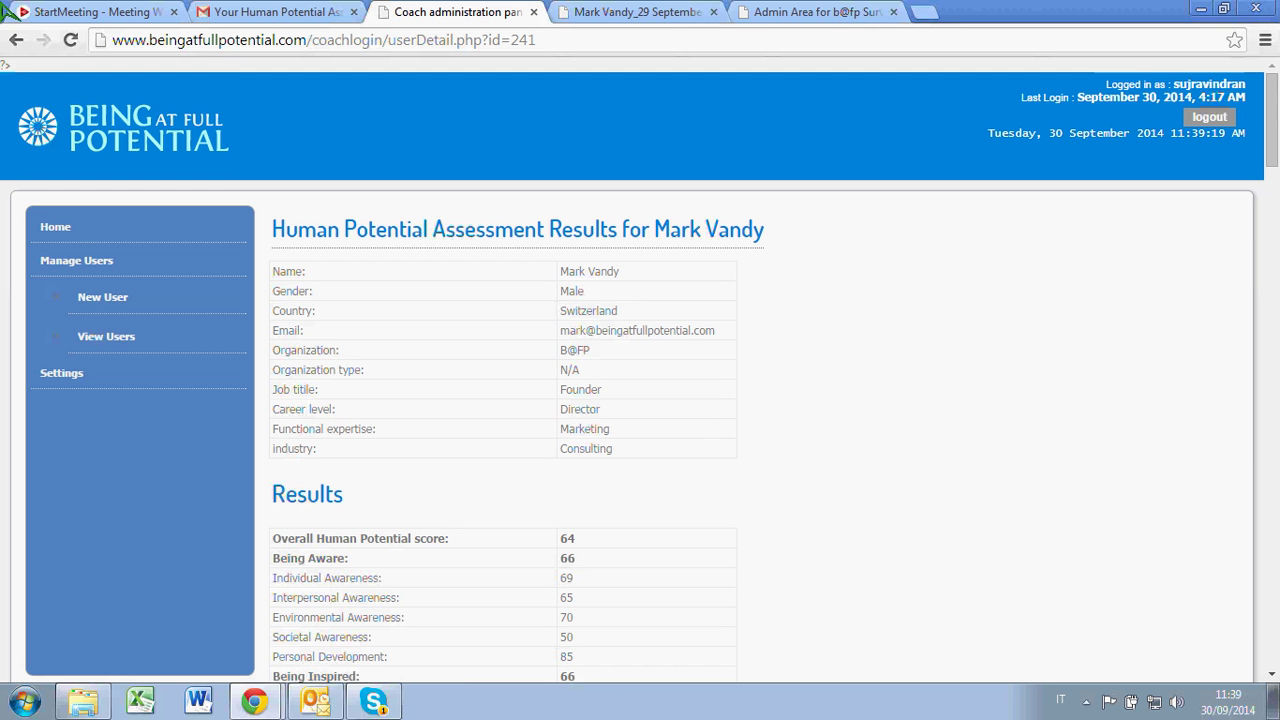
click(16, 40)
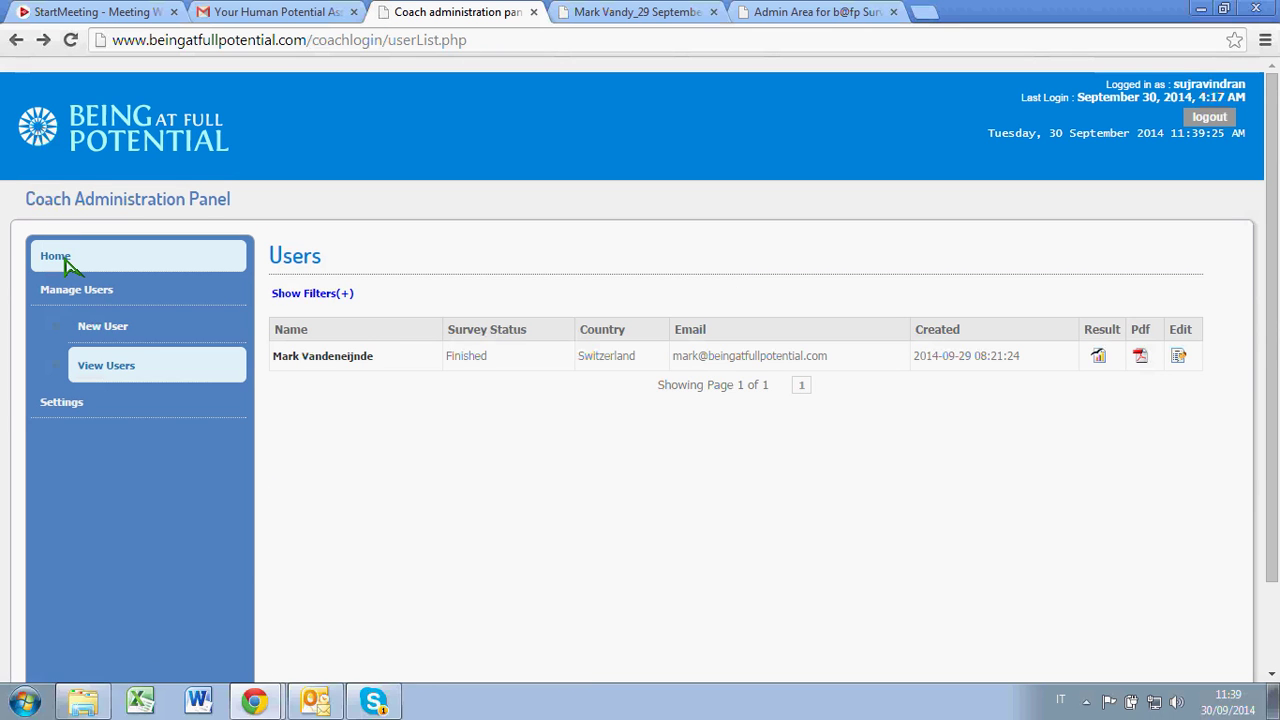
click(64, 258)
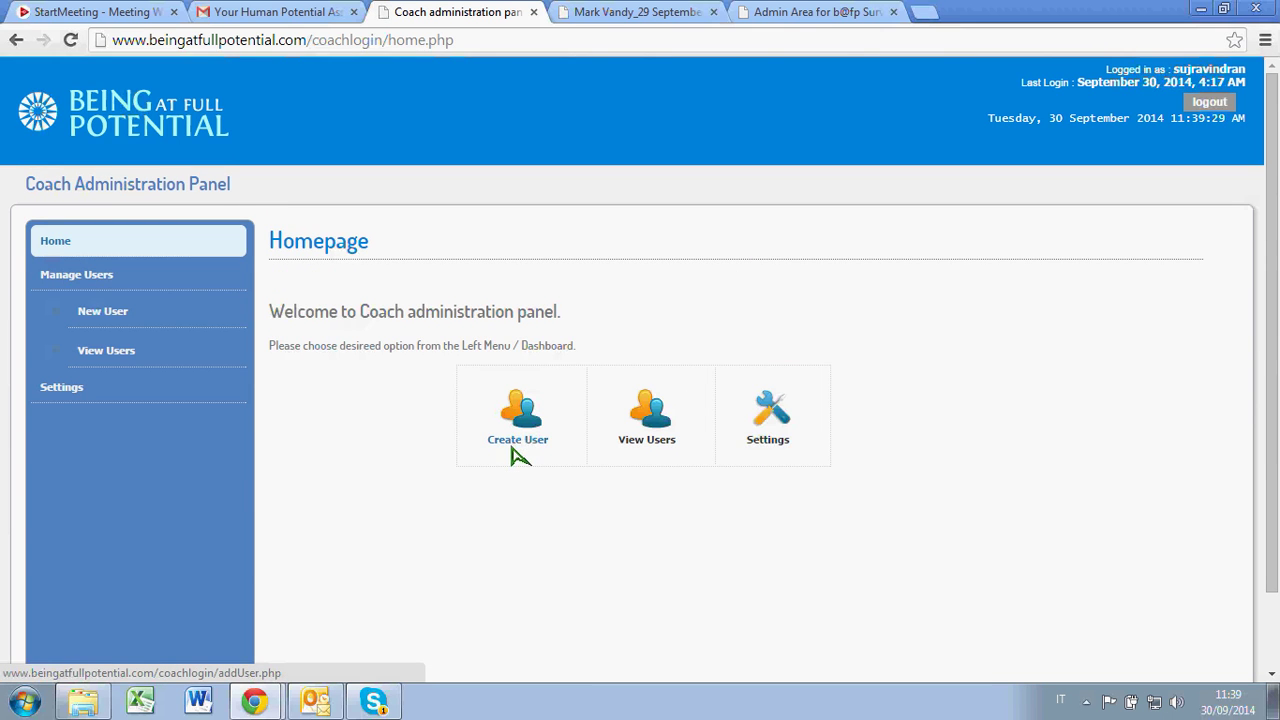
click(652, 440)
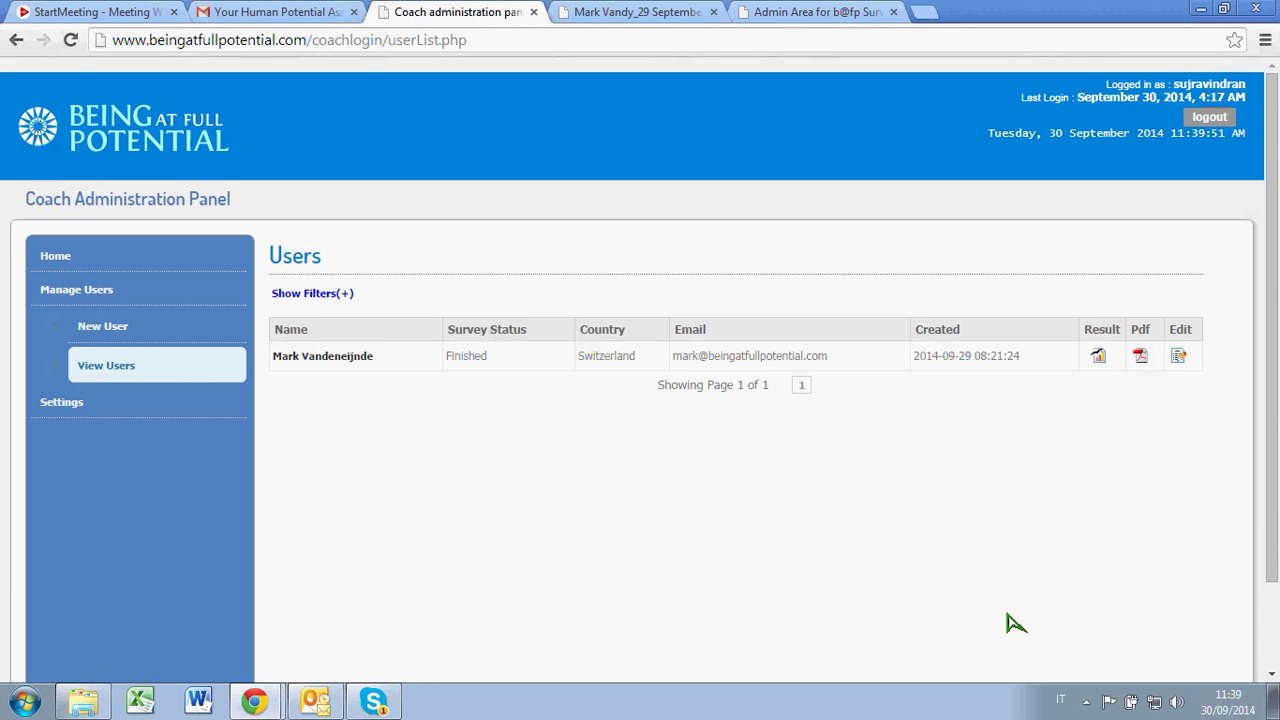
click(57, 260)
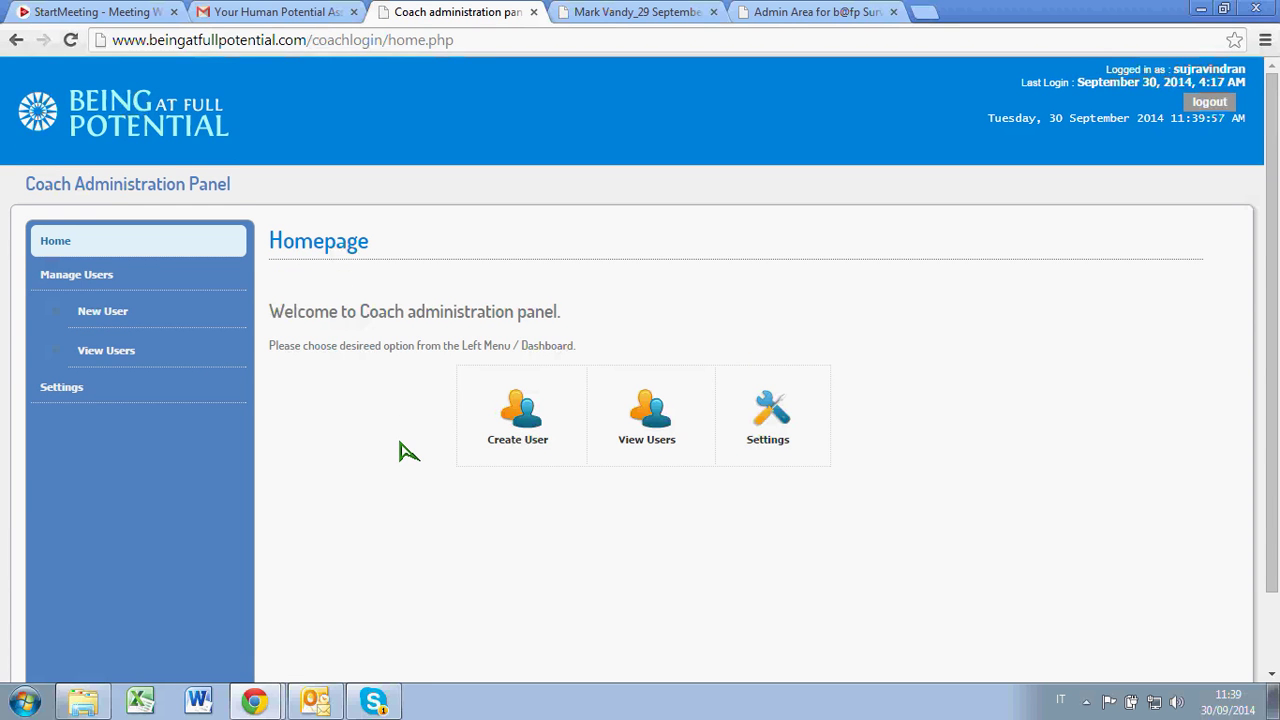
click(95, 352)
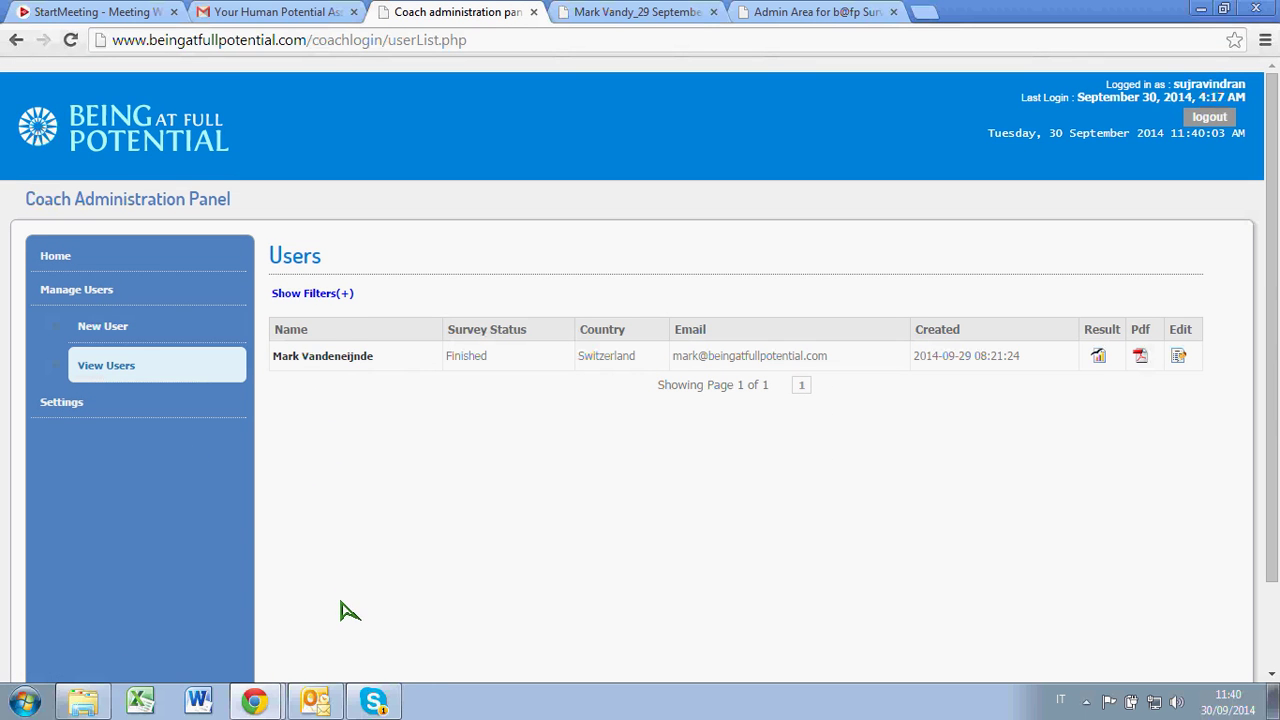
click(50, 262)
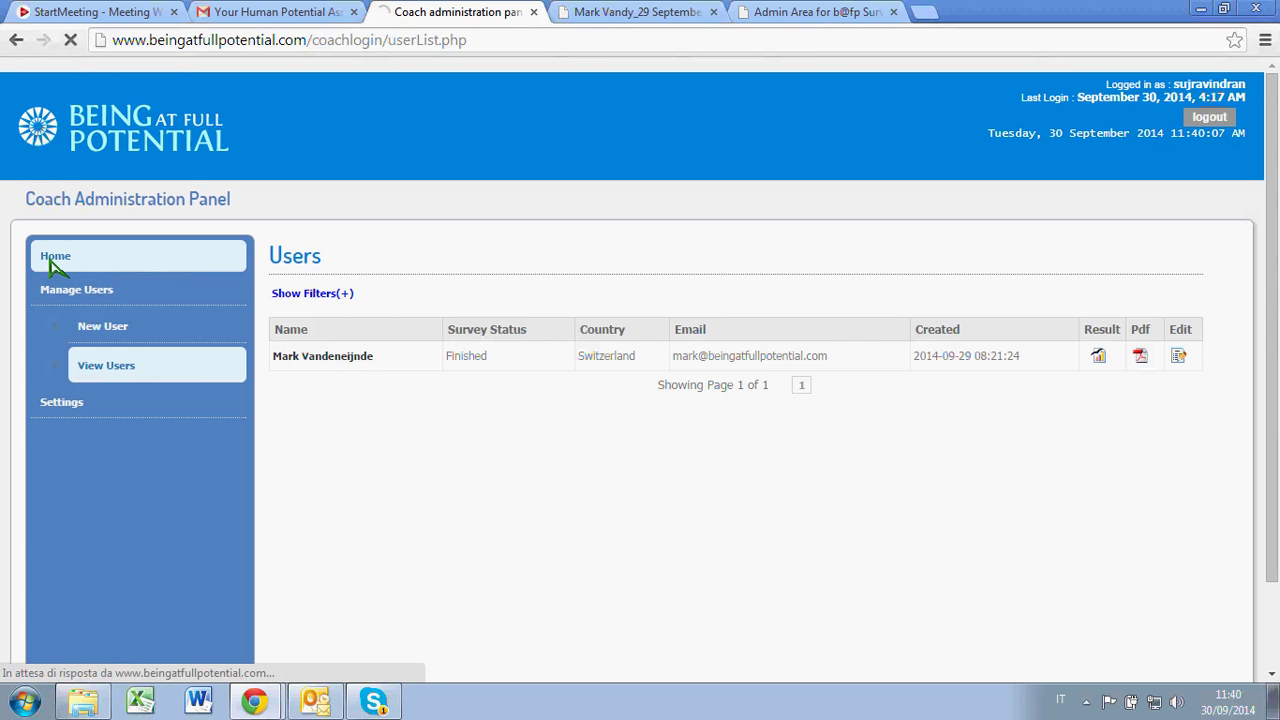